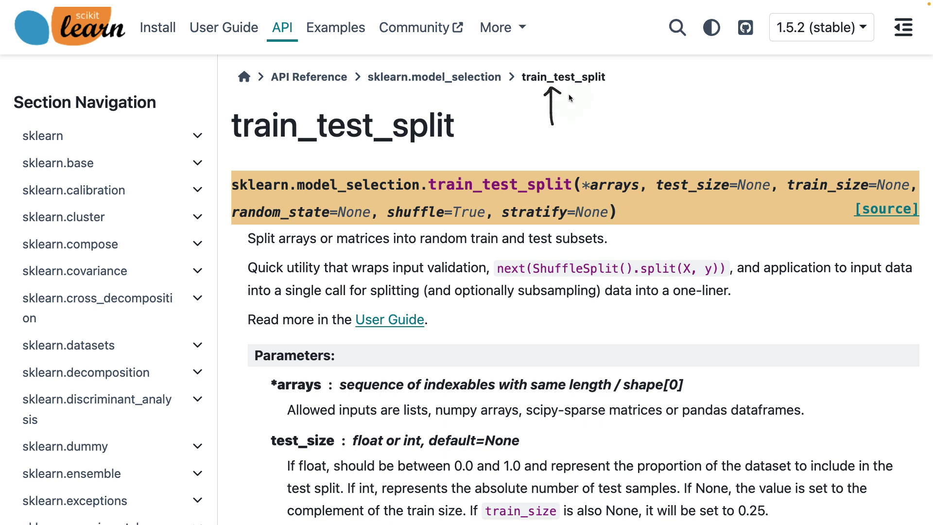
Box and arrow the train_test_split page title in ink, then start a '(' beside it.
{"action": "mouse_move", "coordinate": [217, 101]}
{"action": "left_mouse_down"}
{"action": "mouse_move", "coordinate": [493, 102]}
{"action": "mouse_move", "coordinate": [214, 103]}
{"action": "left_mouse_up"}
{"action": "left_click_drag", "start_coordinate": [183, 105], "coordinate": [241, 110]}
{"action": "mouse_move", "coordinate": [480, 104]}
{"action": "left_mouse_down"}
{"action": "mouse_move", "coordinate": [471, 143]}
{"action": "mouse_move", "coordinate": [501, 114]}
{"action": "mouse_move", "coordinate": [502, 143]}
{"action": "mouse_move", "coordinate": [514, 150]}
{"action": "mouse_move", "coordinate": [536, 138]}
{"action": "left_mouse_up"}
Handwrite 'X, y' in the parentheses, an arrow, and the output name X_train.
{"action": "left_click_drag", "start_coordinate": [545, 119], "coordinate": [529, 156]}
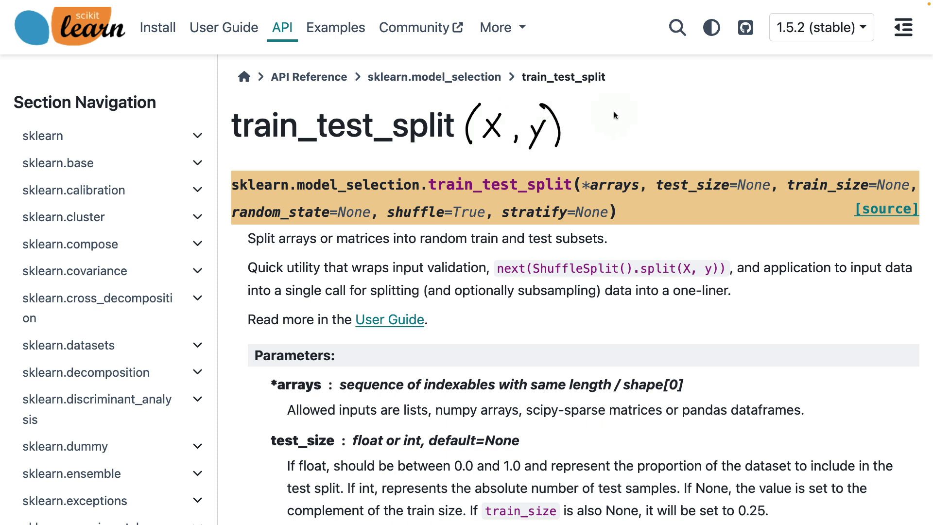
{"action": "left_click_drag", "start_coordinate": [577, 127], "coordinate": [614, 125]}
{"action": "left_click_drag", "start_coordinate": [604, 119], "coordinate": [604, 132]}
{"action": "left_click_drag", "start_coordinate": [661, 88], "coordinate": [640, 112]}
{"action": "mouse_move", "coordinate": [640, 92]}
{"action": "left_mouse_down"}
{"action": "mouse_move", "coordinate": [662, 114]}
{"action": "mouse_move", "coordinate": [691, 109]}
{"action": "left_mouse_up"}
{"action": "left_click_drag", "start_coordinate": [681, 96], "coordinate": [701, 94]}
{"action": "left_click_drag", "start_coordinate": [710, 107], "coordinate": [764, 108]}
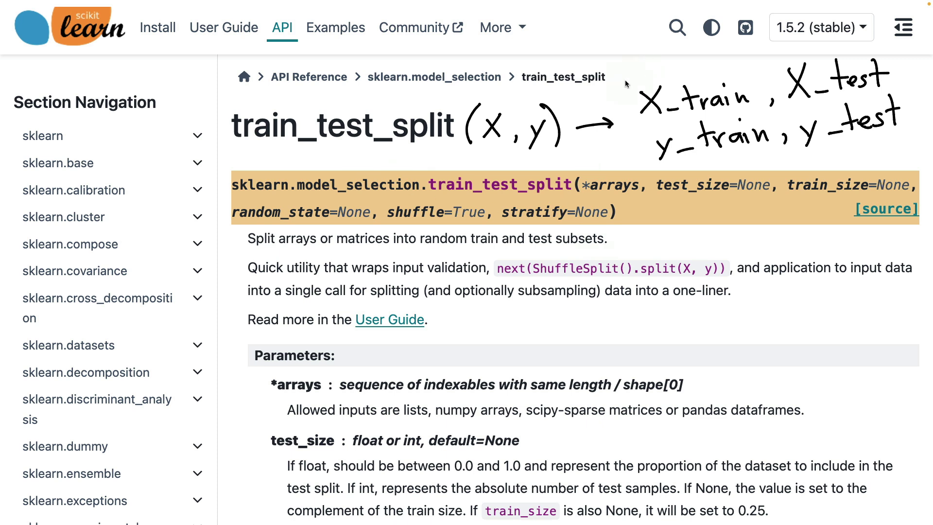
Box the four handwritten outputs and add arrows under X, y and into the box.
{"action": "mouse_move", "coordinate": [620, 75]}
{"action": "left_mouse_down"}
{"action": "mouse_move", "coordinate": [660, 174]}
{"action": "mouse_move", "coordinate": [838, 140]}
{"action": "mouse_move", "coordinate": [915, 136]}
{"action": "mouse_move", "coordinate": [895, 46]}
{"action": "left_mouse_up"}
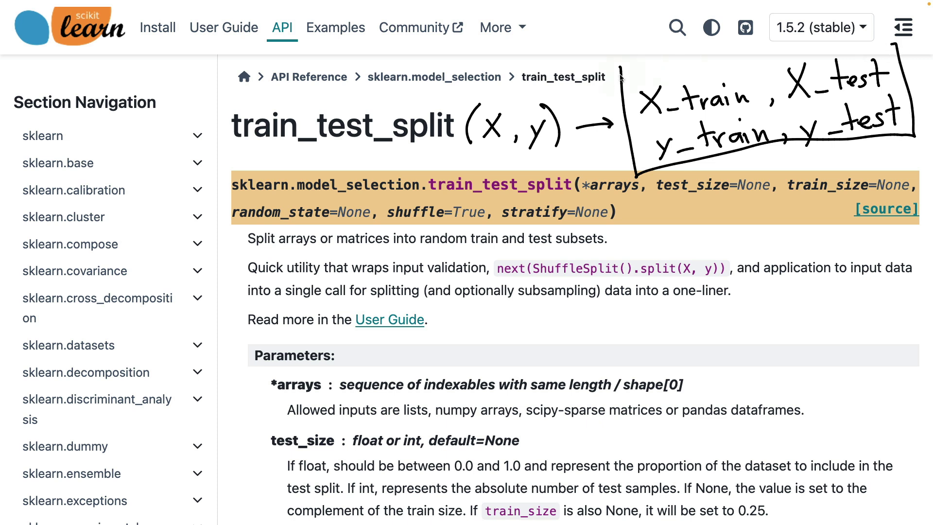
{"action": "mouse_move", "coordinate": [620, 74]}
{"action": "left_mouse_down"}
{"action": "mouse_move", "coordinate": [809, 50]}
{"action": "mouse_move", "coordinate": [912, 54]}
{"action": "left_mouse_up"}
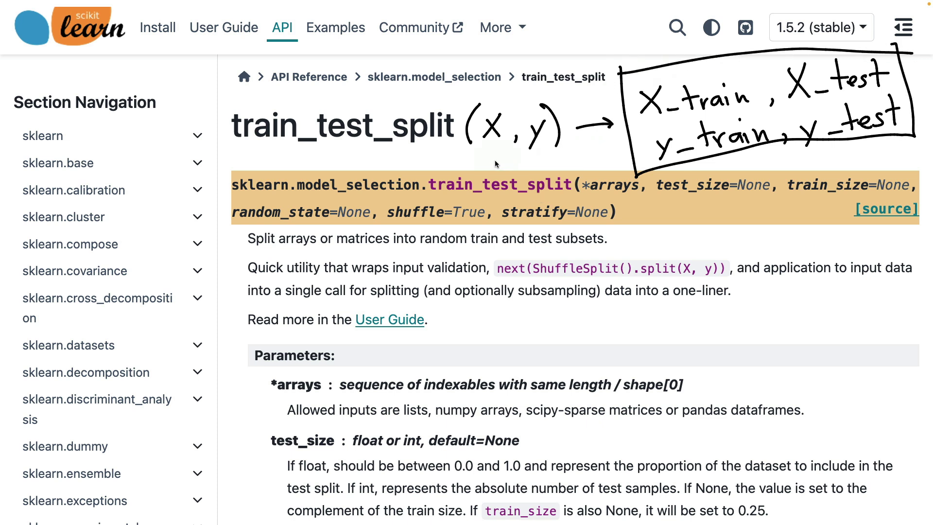
{"action": "mouse_move", "coordinate": [496, 172]}
{"action": "left_mouse_down"}
{"action": "mouse_move", "coordinate": [496, 146]}
{"action": "mouse_move", "coordinate": [502, 156]}
{"action": "mouse_move", "coordinate": [544, 147]}
{"action": "mouse_move", "coordinate": [548, 156]}
{"action": "left_mouse_up"}
{"action": "mouse_move", "coordinate": [661, 41]}
{"action": "left_mouse_down"}
{"action": "mouse_move", "coordinate": [689, 71]}
{"action": "mouse_move", "coordinate": [696, 63]}
{"action": "left_mouse_up"}
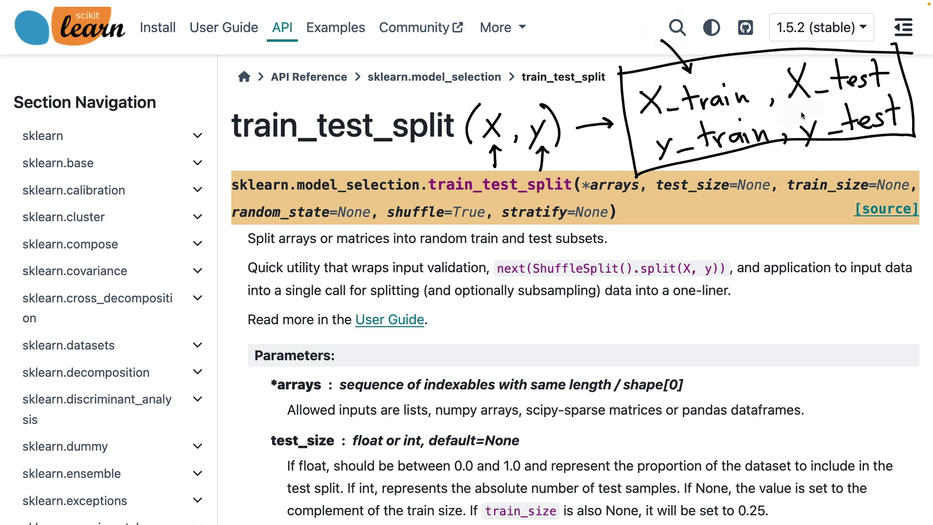
Squiggle under the handwritten X and y, and underline X_train, X_test, y_train, y_test.
{"action": "left_click_drag", "start_coordinate": [477, 149], "coordinate": [503, 146]}
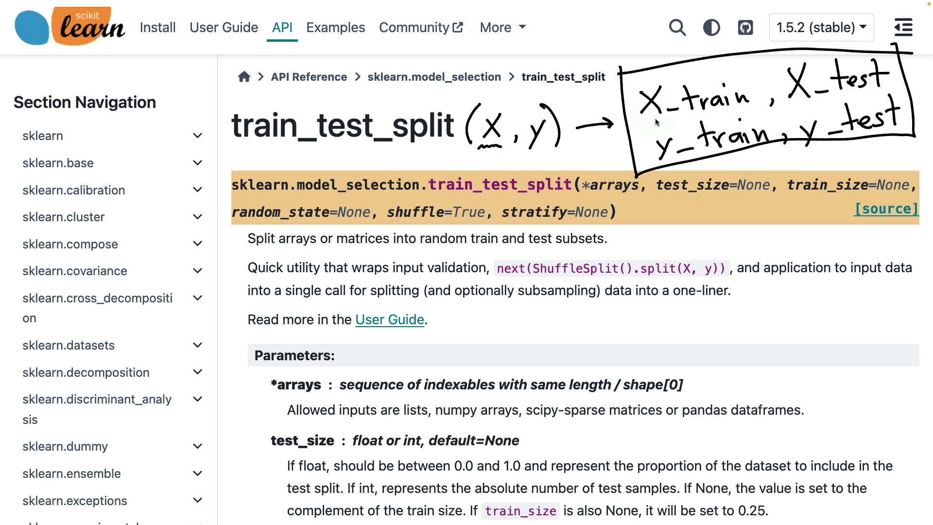
{"action": "left_click_drag", "start_coordinate": [644, 124], "coordinate": [882, 94]}
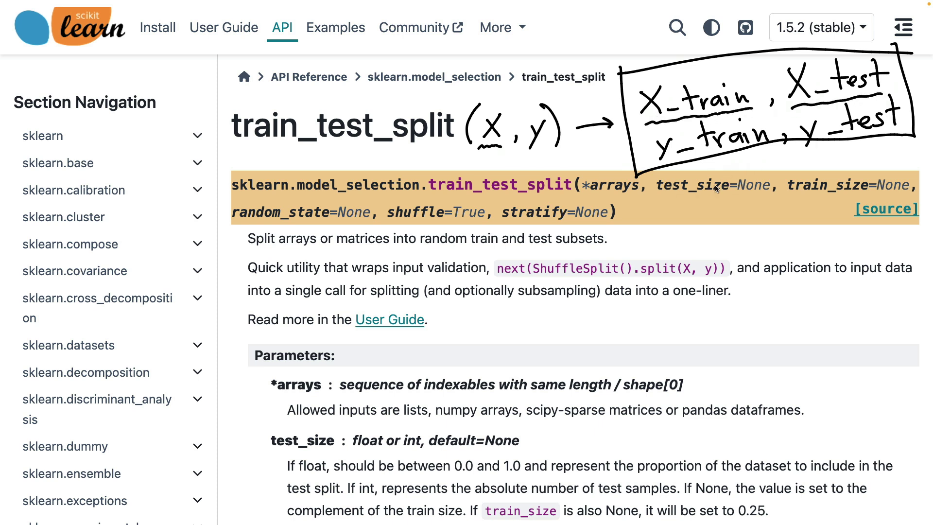
{"action": "left_click_drag", "start_coordinate": [527, 151], "coordinate": [560, 151]}
{"action": "mouse_move", "coordinate": [669, 175]}
{"action": "left_mouse_down"}
{"action": "mouse_move", "coordinate": [767, 150]}
{"action": "mouse_move", "coordinate": [898, 150]}
{"action": "left_mouse_up"}
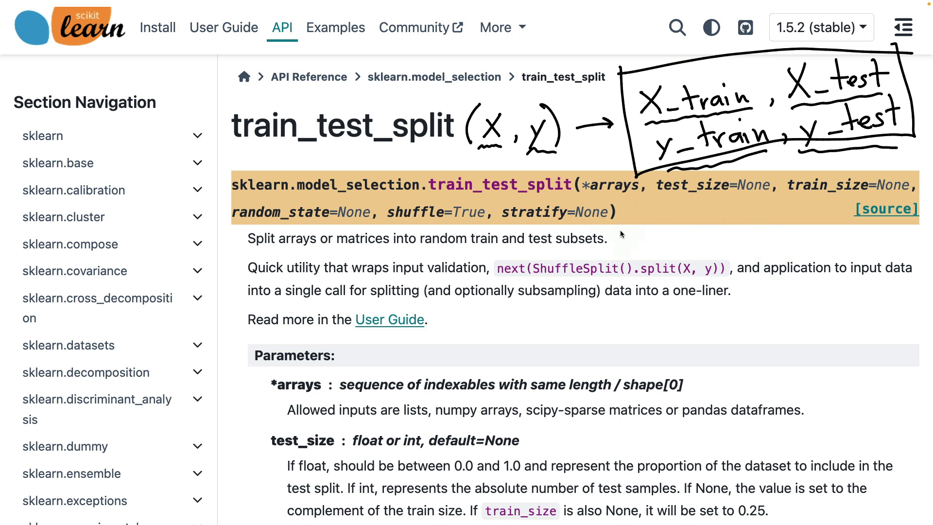
Ink-box '*arrays' and the page heading, with arrows linking them to X_train.
{"action": "left_click_drag", "start_coordinate": [637, 242], "coordinate": [632, 197]}
{"action": "mouse_move", "coordinate": [572, 169]}
{"action": "left_mouse_down"}
{"action": "mouse_move", "coordinate": [575, 196]}
{"action": "mouse_move", "coordinate": [627, 212]}
{"action": "mouse_move", "coordinate": [651, 190]}
{"action": "mouse_move", "coordinate": [609, 168]}
{"action": "mouse_move", "coordinate": [572, 169]}
{"action": "left_mouse_up"}
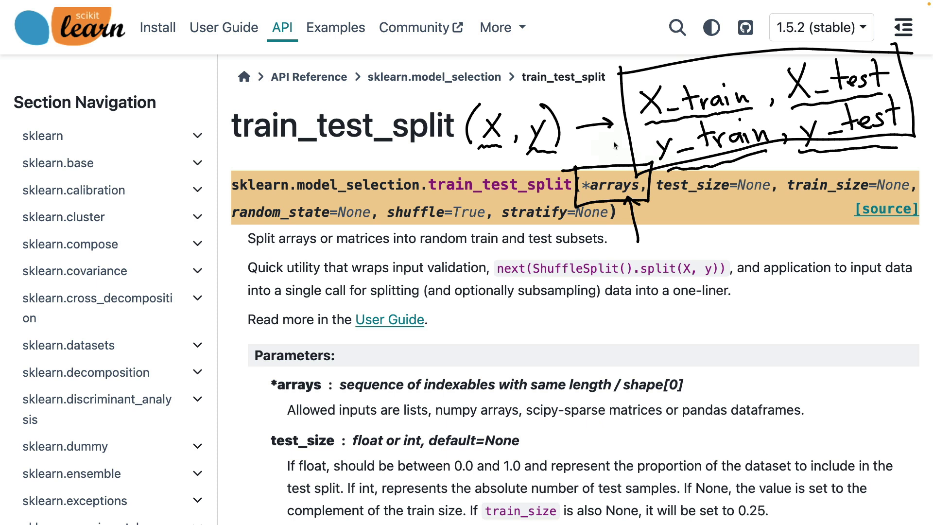
{"action": "left_click_drag", "start_coordinate": [609, 145], "coordinate": [610, 156]}
{"action": "mouse_move", "coordinate": [220, 104]}
{"action": "left_mouse_down"}
{"action": "mouse_move", "coordinate": [264, 151]}
{"action": "mouse_move", "coordinate": [441, 164]}
{"action": "mouse_move", "coordinate": [472, 154]}
{"action": "mouse_move", "coordinate": [419, 99]}
{"action": "mouse_move", "coordinate": [219, 93]}
{"action": "left_mouse_up"}
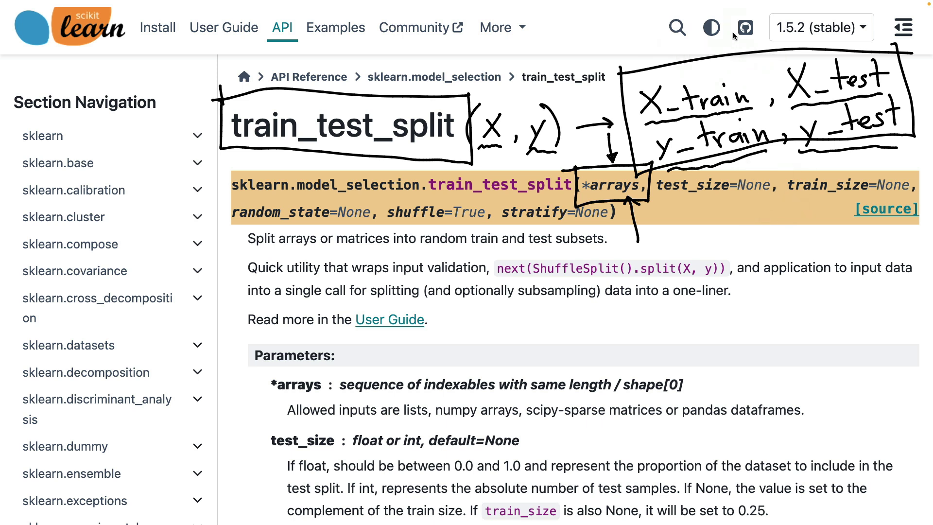
{"action": "mouse_move", "coordinate": [728, 32]}
{"action": "left_mouse_down"}
{"action": "mouse_move", "coordinate": [746, 72]}
{"action": "mouse_move", "coordinate": [750, 62]}
{"action": "left_mouse_up"}
{"action": "left_click_drag", "start_coordinate": [177, 63], "coordinate": [211, 98]}
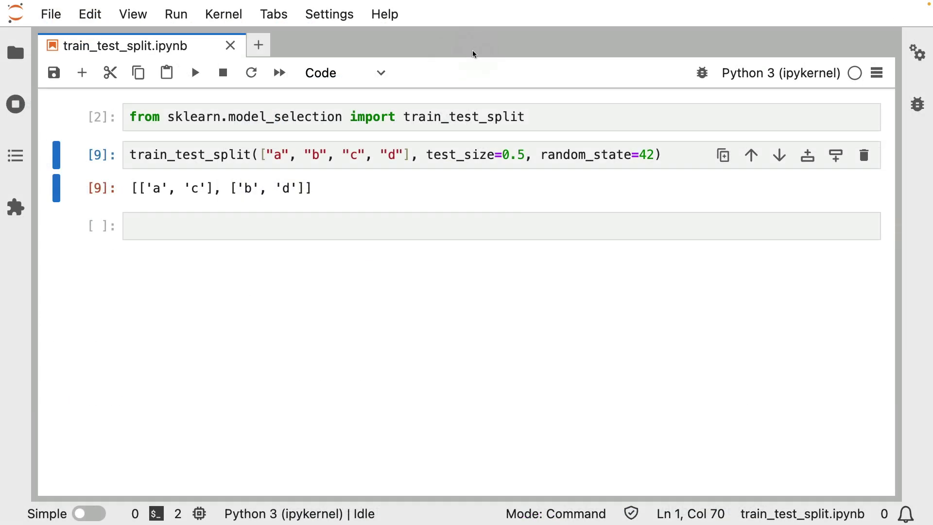
Ink-mark the train_test_split import, the letter list and 0.5, and squiggle under random_state.
{"action": "left_click_drag", "start_coordinate": [490, 45], "coordinate": [475, 79]}
{"action": "mouse_move", "coordinate": [399, 102]}
{"action": "left_mouse_down"}
{"action": "mouse_move", "coordinate": [447, 139]}
{"action": "mouse_move", "coordinate": [532, 131]}
{"action": "mouse_move", "coordinate": [409, 96]}
{"action": "left_mouse_up"}
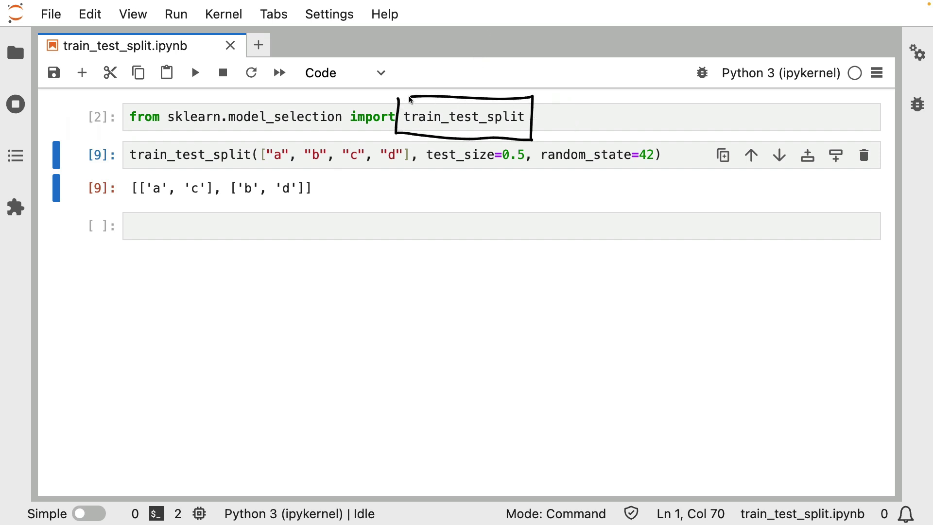
{"action": "left_click_drag", "start_coordinate": [73, 124], "coordinate": [119, 156]}
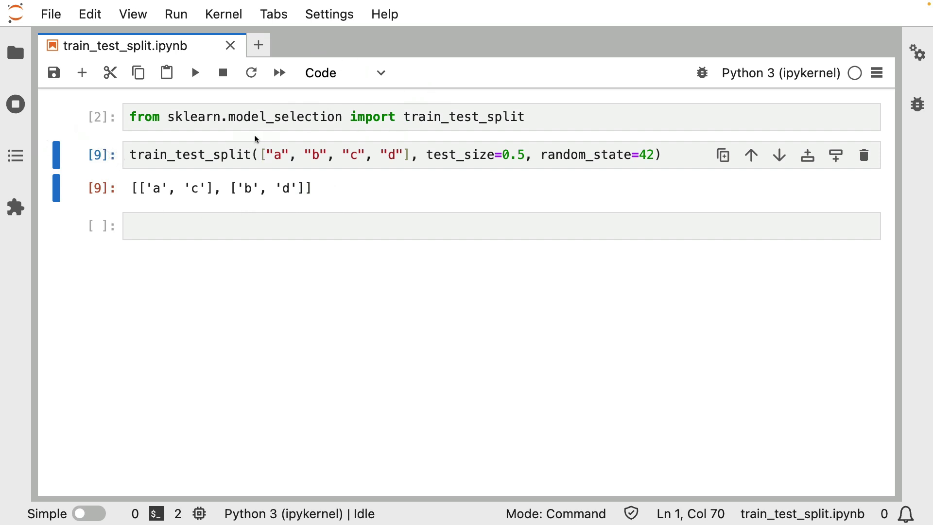
{"action": "mouse_move", "coordinate": [256, 145]}
{"action": "left_mouse_down"}
{"action": "mouse_move", "coordinate": [330, 168]}
{"action": "mouse_move", "coordinate": [413, 169]}
{"action": "mouse_move", "coordinate": [357, 139]}
{"action": "mouse_move", "coordinate": [275, 138]}
{"action": "left_mouse_up"}
{"action": "left_click_drag", "start_coordinate": [473, 210], "coordinate": [485, 169]}
{"action": "left_click_drag", "start_coordinate": [536, 173], "coordinate": [599, 175]}
{"action": "left_click_drag", "start_coordinate": [541, 169], "coordinate": [583, 173]}
Delete ', random_state=42' from the split call and rerun it twice for new shuffles.
{"action": "key", "text": "Return"}
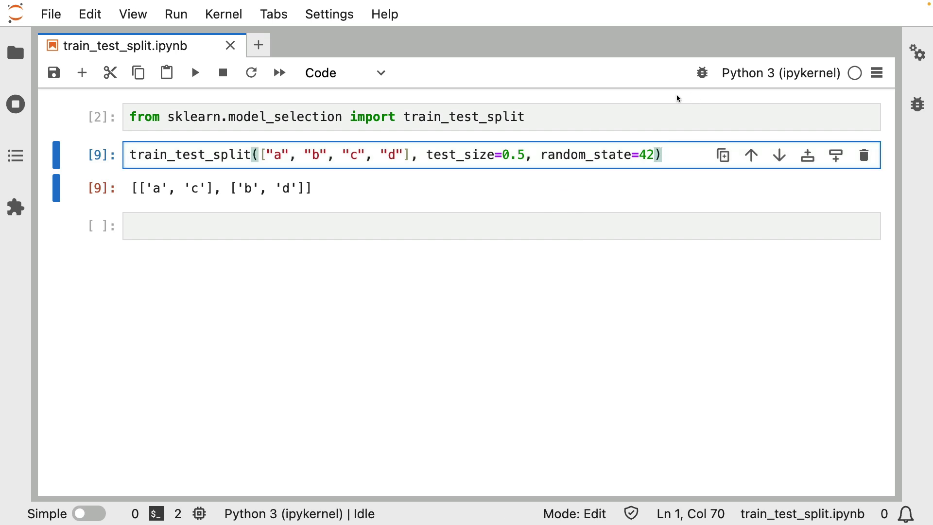
{"action": "key", "text": "shift+alt+Left"}
{"action": "key", "text": "shift+alt+Left"}
{"action": "key", "text": "shift+alt+Left"}
{"action": "key", "text": "shift+Right"}
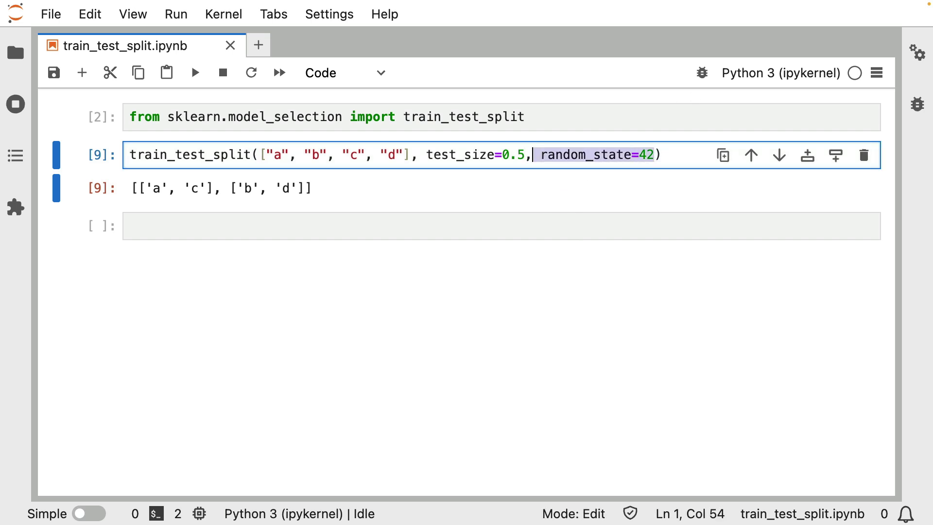
{"action": "key", "text": "BackSpace"}
{"action": "key", "text": "BackSpace"}
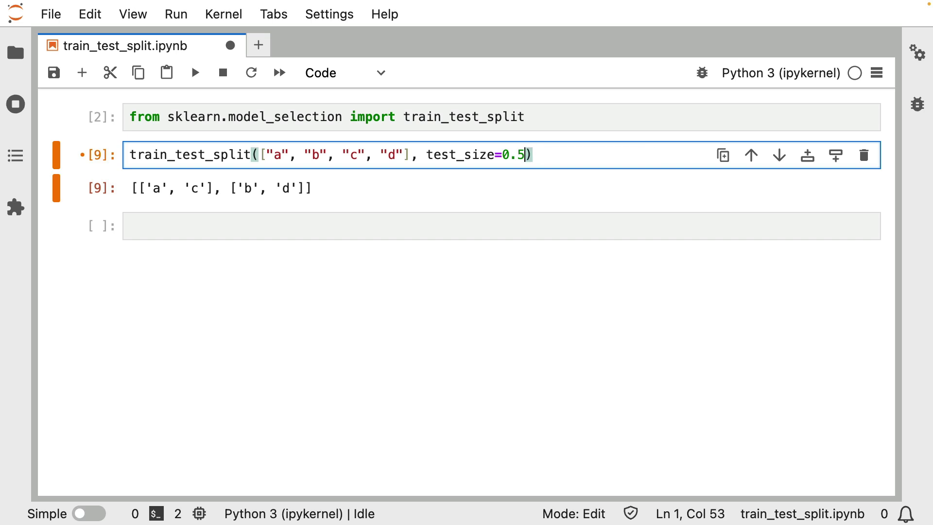
{"action": "key", "text": "ctrl+Return"}
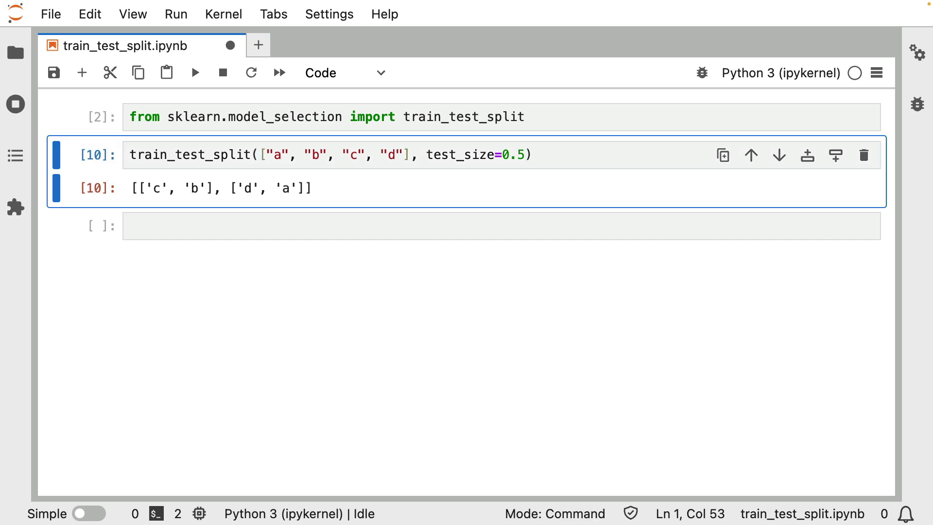
{"action": "key", "text": "ctrl+Return"}
{"action": "key", "text": "ctrl+Return"}
{"action": "key", "text": "ctrl+Return"}
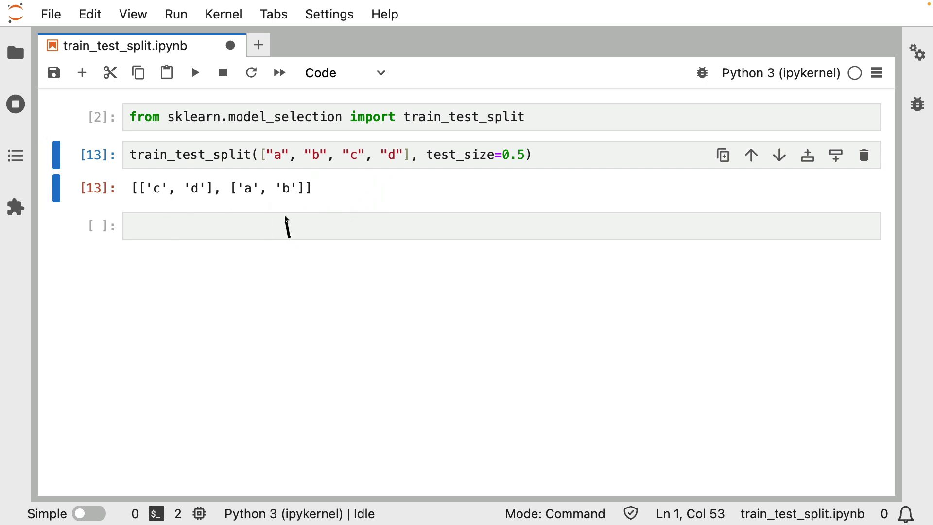
Restore random_state=42 after 0.5, rerun the split, and circle the list argument.
{"action": "left_click", "coordinate": [519, 155]}
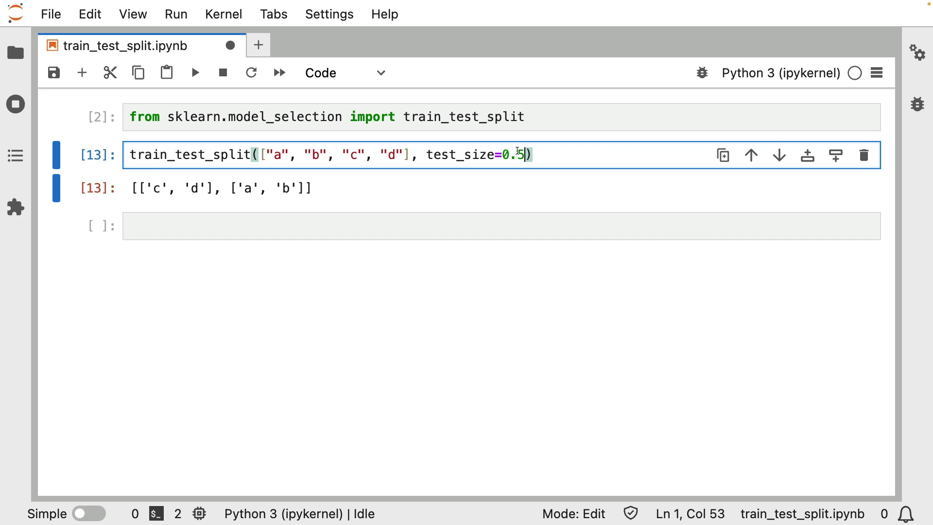
{"action": "type", "text": ", random_state=42"}
{"action": "key", "text": "shift+Return"}
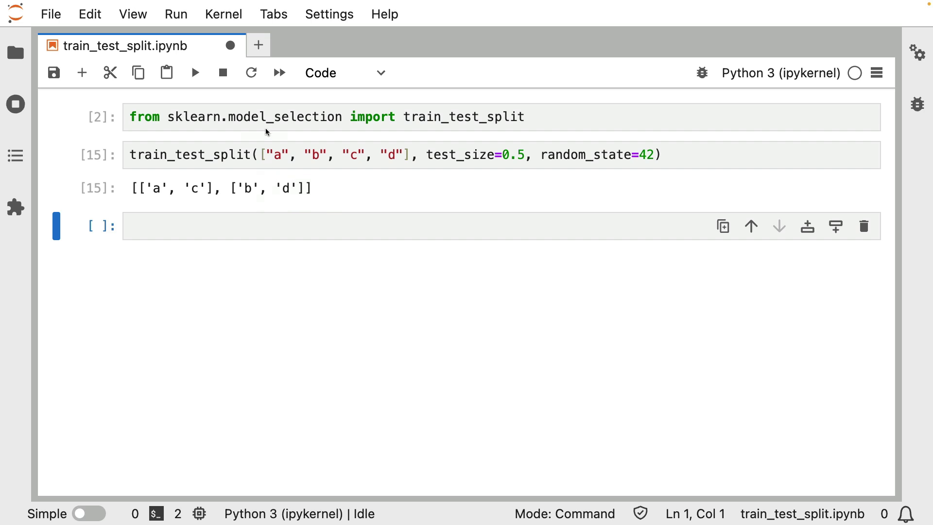
{"action": "left_click_drag", "start_coordinate": [256, 144], "coordinate": [291, 133]}
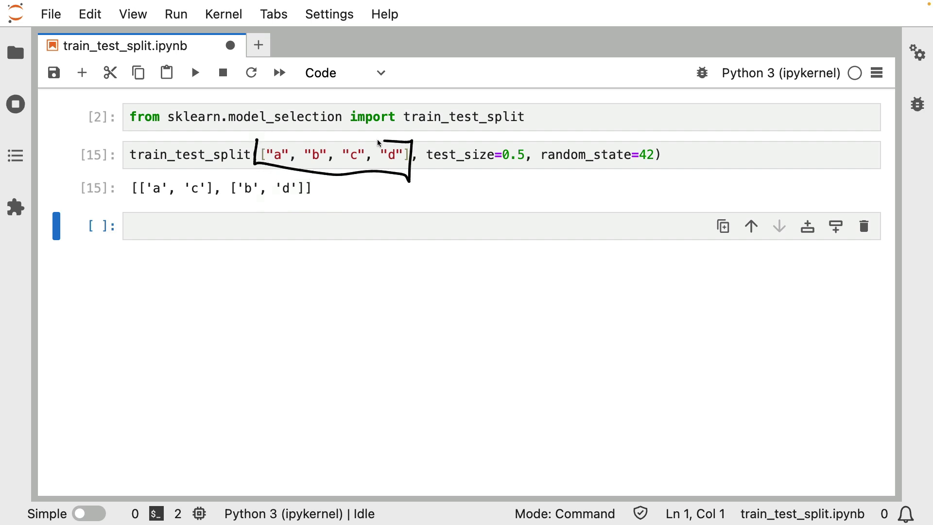
Draw upward arrows under the output and handwrite 'train' beneath the first list.
{"action": "left_click_drag", "start_coordinate": [171, 253], "coordinate": [181, 213]}
{"action": "left_click_drag", "start_coordinate": [267, 256], "coordinate": [267, 201]}
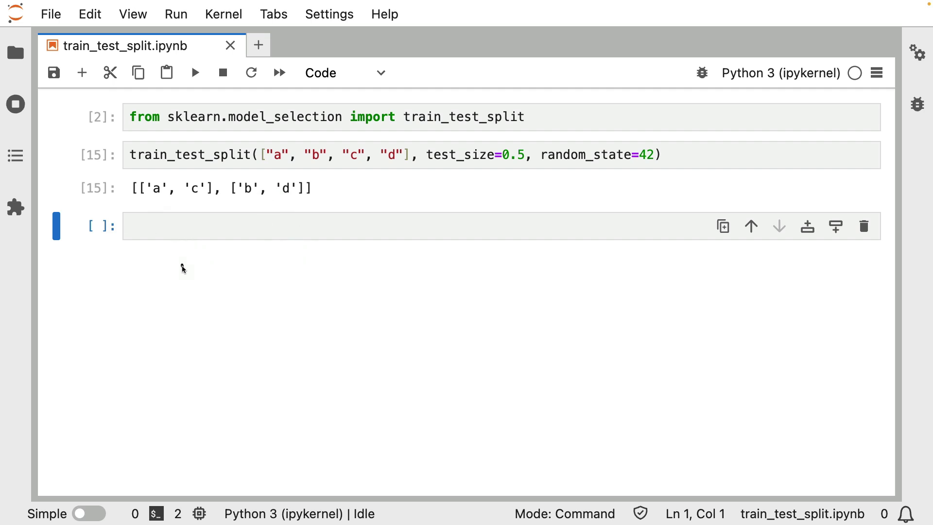
{"action": "mouse_move", "coordinate": [182, 266]}
{"action": "left_mouse_down"}
{"action": "mouse_move", "coordinate": [182, 200]}
{"action": "mouse_move", "coordinate": [189, 210]}
{"action": "left_mouse_up"}
{"action": "left_click_drag", "start_coordinate": [160, 273], "coordinate": [162, 297]}
{"action": "left_click_drag", "start_coordinate": [156, 286], "coordinate": [223, 292]}
{"action": "left_click", "coordinate": [187, 277]}
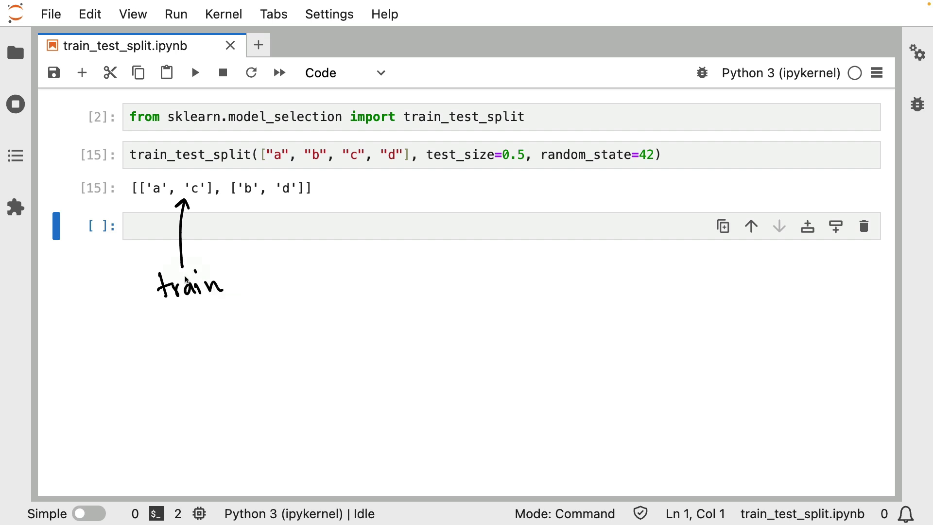
Write 'test' under the second list, box the input list, and underline both labels.
{"action": "mouse_move", "coordinate": [297, 275]}
{"action": "left_mouse_down"}
{"action": "mouse_move", "coordinate": [293, 200]}
{"action": "mouse_move", "coordinate": [299, 213]}
{"action": "left_mouse_up"}
{"action": "mouse_move", "coordinate": [289, 279]}
{"action": "left_mouse_down"}
{"action": "mouse_move", "coordinate": [292, 303]}
{"action": "mouse_move", "coordinate": [300, 292]}
{"action": "left_mouse_up"}
{"action": "left_click_drag", "start_coordinate": [302, 296], "coordinate": [315, 306]}
{"action": "mouse_move", "coordinate": [330, 272]}
{"action": "left_mouse_down"}
{"action": "mouse_move", "coordinate": [325, 298]}
{"action": "mouse_move", "coordinate": [346, 275]}
{"action": "left_mouse_up"}
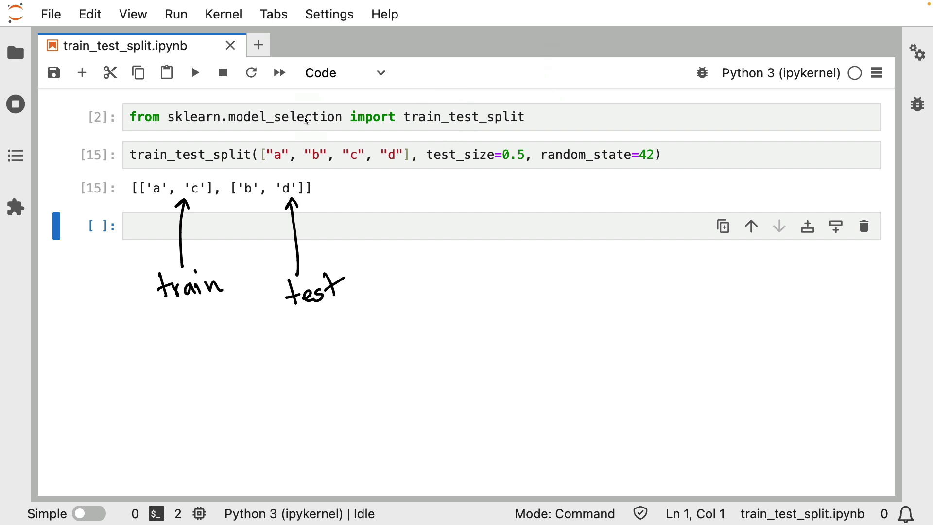
{"action": "left_click_drag", "start_coordinate": [258, 142], "coordinate": [279, 136]}
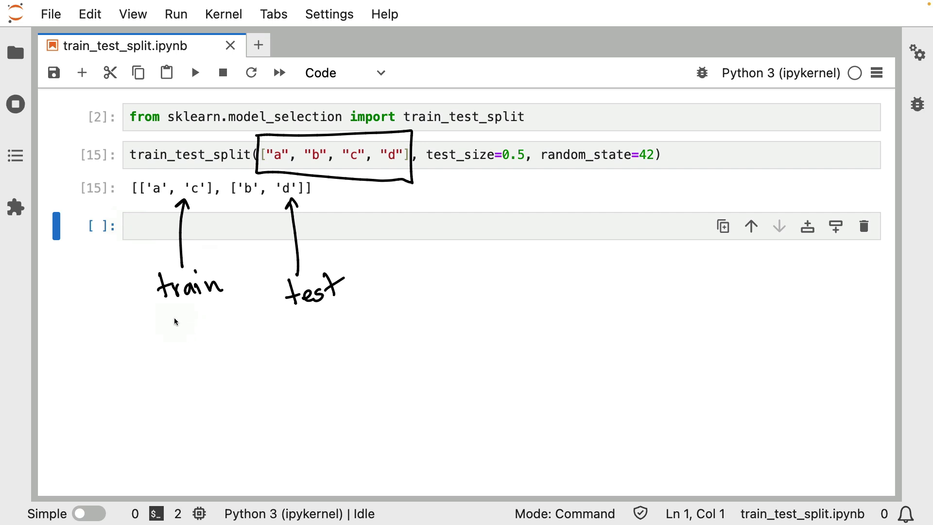
{"action": "left_click_drag", "start_coordinate": [161, 311], "coordinate": [233, 308]}
{"action": "left_click_drag", "start_coordinate": [291, 321], "coordinate": [363, 310]}
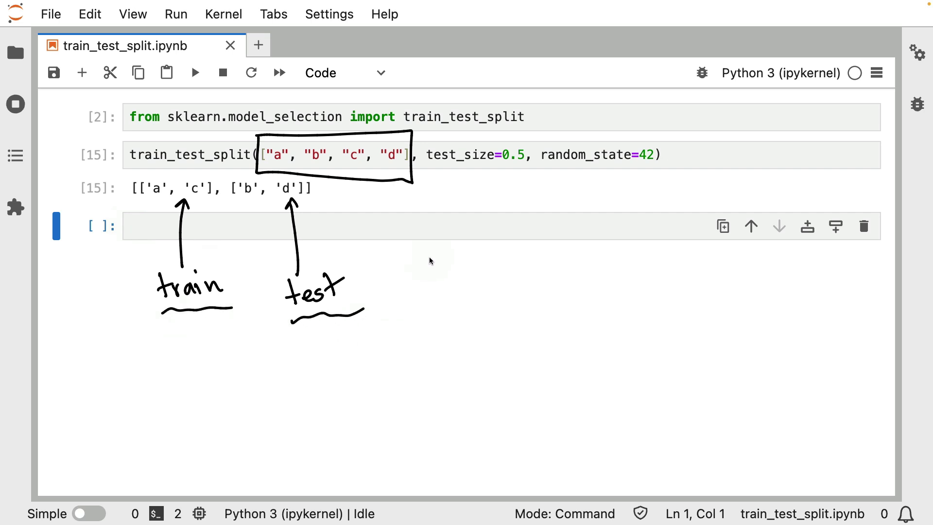
Handwrite 'train_test_split(X, y)' with arrows at X and y, and box it.
{"action": "mouse_move", "coordinate": [457, 271]}
{"action": "left_mouse_down"}
{"action": "mouse_move", "coordinate": [662, 275]}
{"action": "mouse_move", "coordinate": [679, 288]}
{"action": "mouse_move", "coordinate": [713, 260]}
{"action": "mouse_move", "coordinate": [708, 291]}
{"action": "left_mouse_up"}
{"action": "mouse_move", "coordinate": [725, 284]}
{"action": "left_mouse_down"}
{"action": "mouse_move", "coordinate": [722, 297]}
{"action": "mouse_move", "coordinate": [748, 284]}
{"action": "mouse_move", "coordinate": [739, 299]}
{"action": "left_mouse_up"}
{"action": "left_click_drag", "start_coordinate": [754, 251], "coordinate": [765, 289]}
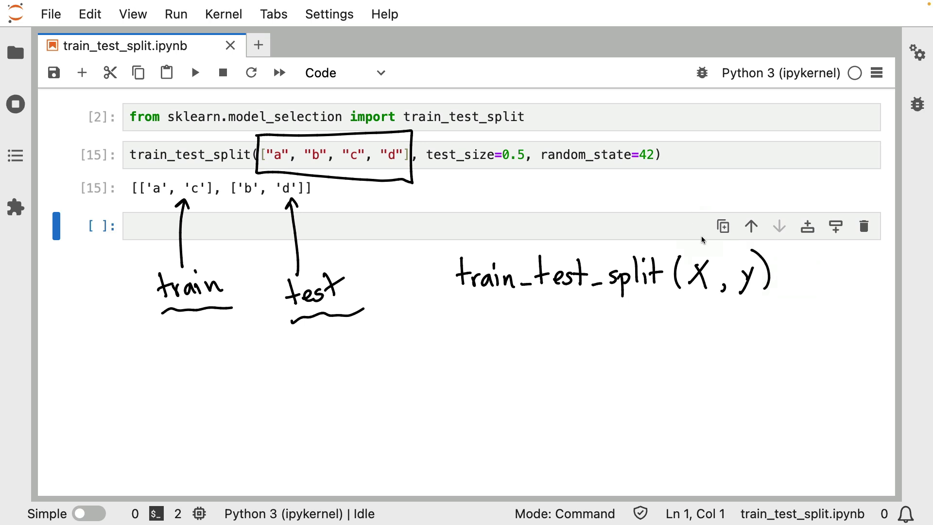
{"action": "mouse_move", "coordinate": [703, 223]}
{"action": "left_mouse_down"}
{"action": "mouse_move", "coordinate": [703, 250]}
{"action": "mouse_move", "coordinate": [710, 238]}
{"action": "left_mouse_up"}
{"action": "left_click_drag", "start_coordinate": [752, 329], "coordinate": [755, 298]}
{"action": "left_click_drag", "start_coordinate": [749, 309], "coordinate": [760, 309]}
{"action": "mouse_move", "coordinate": [688, 238]}
{"action": "left_mouse_down"}
{"action": "mouse_move", "coordinate": [639, 314]}
{"action": "mouse_move", "coordinate": [777, 321]}
{"action": "mouse_move", "coordinate": [791, 270]}
{"action": "mouse_move", "coordinate": [773, 239]}
{"action": "mouse_move", "coordinate": [729, 236]}
{"action": "left_mouse_up"}
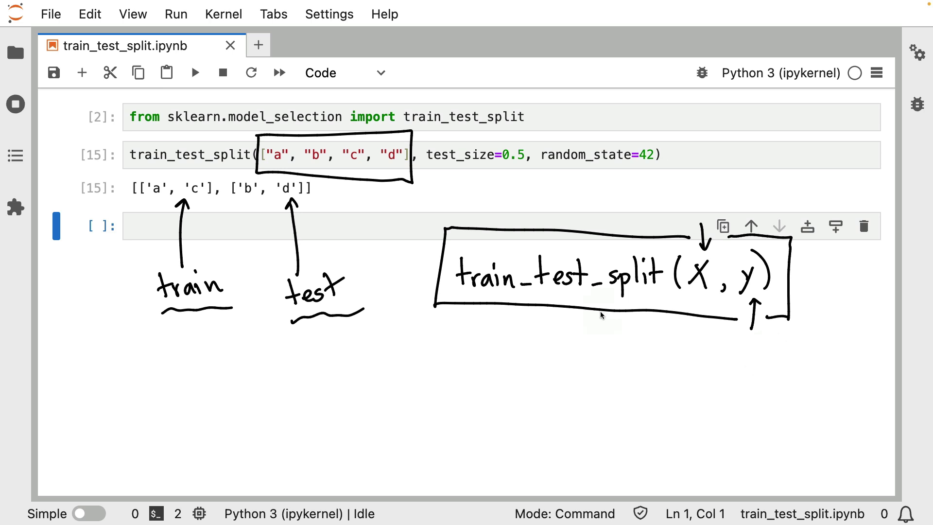
Add a curved 'outliers' arrow, scribble out y, and add arrows under train and test.
{"action": "mouse_move", "coordinate": [540, 296]}
{"action": "left_mouse_down"}
{"action": "mouse_move", "coordinate": [525, 371]}
{"action": "mouse_move", "coordinate": [530, 359]}
{"action": "left_mouse_up"}
{"action": "left_click_drag", "start_coordinate": [545, 341], "coordinate": [539, 339]}
{"action": "left_click_drag", "start_coordinate": [550, 339], "coordinate": [631, 350]}
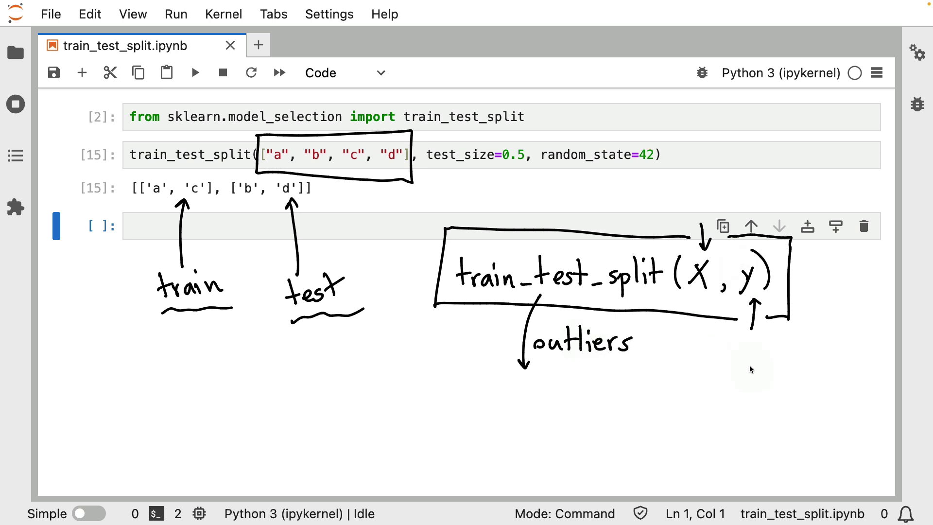
{"action": "left_click_drag", "start_coordinate": [724, 288], "coordinate": [756, 269]}
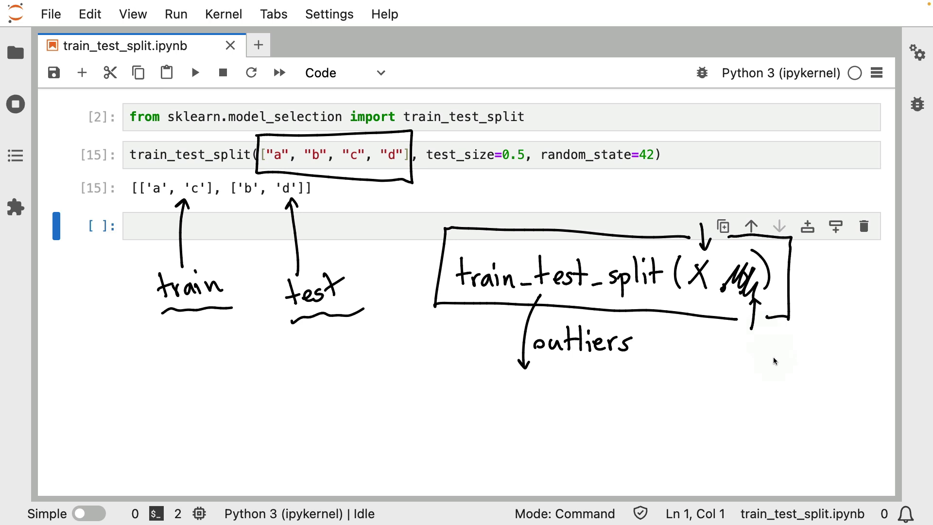
{"action": "mouse_move", "coordinate": [692, 336]}
{"action": "left_mouse_down"}
{"action": "mouse_move", "coordinate": [697, 302]}
{"action": "mouse_move", "coordinate": [706, 302]}
{"action": "left_mouse_up"}
{"action": "left_click_drag", "start_coordinate": [191, 327], "coordinate": [202, 326]}
{"action": "mouse_move", "coordinate": [328, 374]}
{"action": "left_mouse_down"}
{"action": "mouse_move", "coordinate": [326, 325]}
{"action": "mouse_move", "coordinate": [333, 333]}
{"action": "left_mouse_up"}
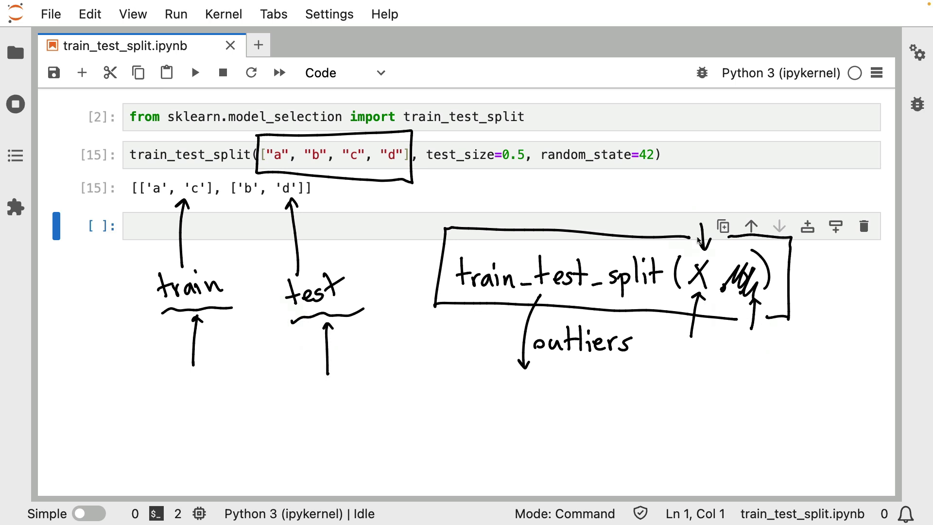
{"action": "left_click_drag", "start_coordinate": [688, 254], "coordinate": [684, 280]}
Add the comma after [1, 2, 3, 4] and rerun, adding [1, 3] and [2, 4].
{"action": "left_click", "coordinate": [417, 155]}
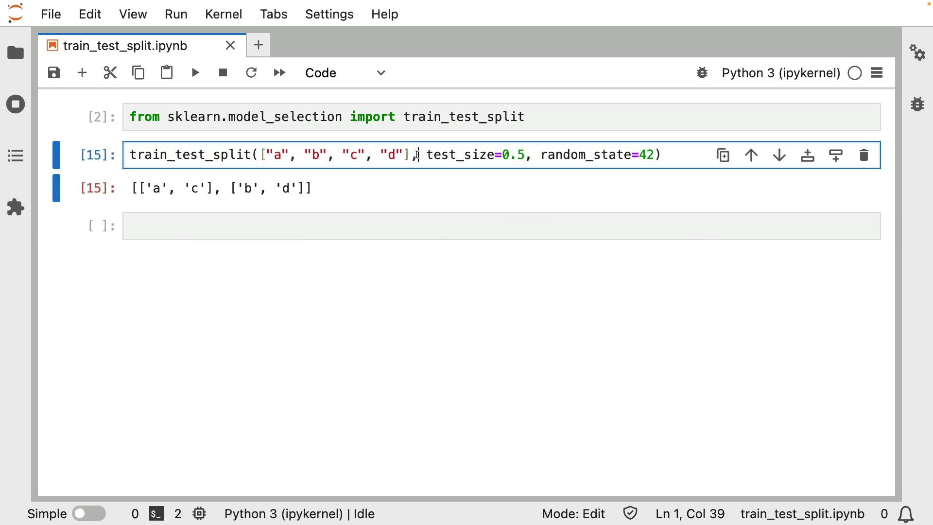
{"action": "type", "text": "[1"}
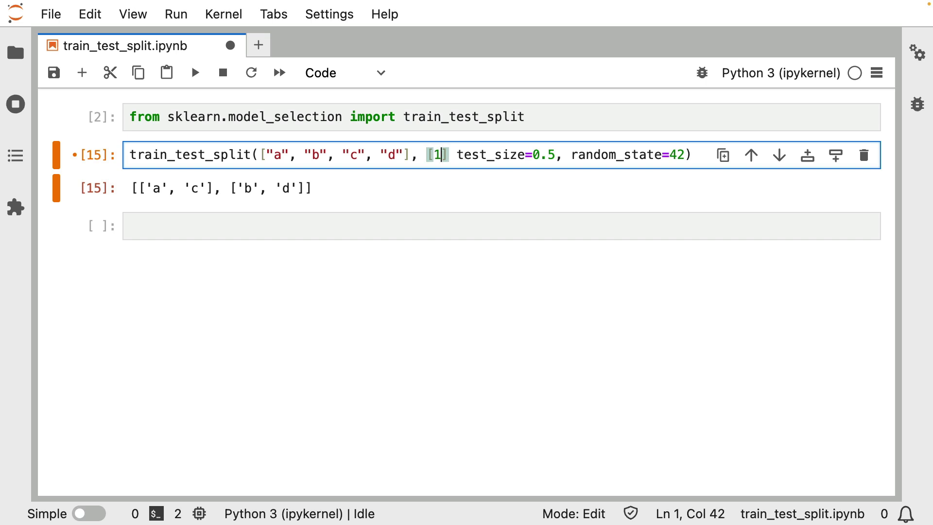
{"action": "type", "text": ", 2, 3, 4"}
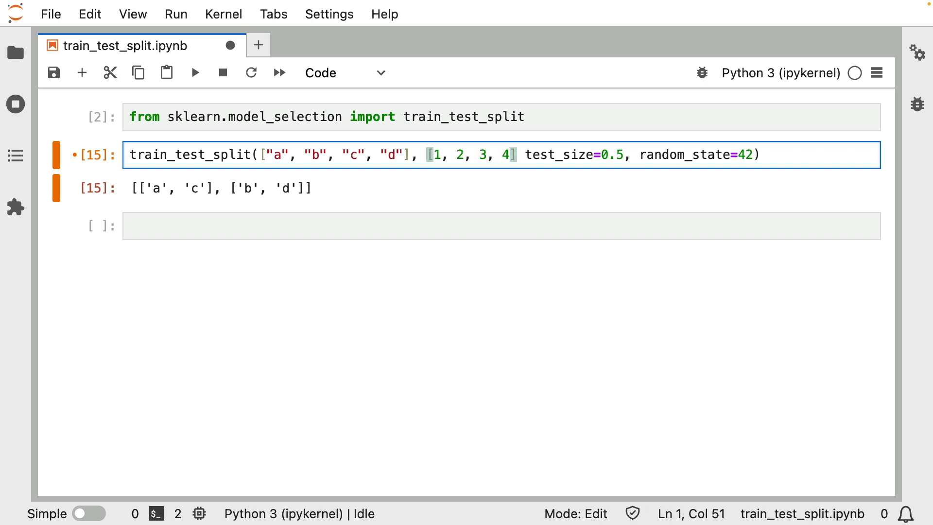
{"action": "type", "text": "],"}
{"action": "key", "text": "shift+Return"}
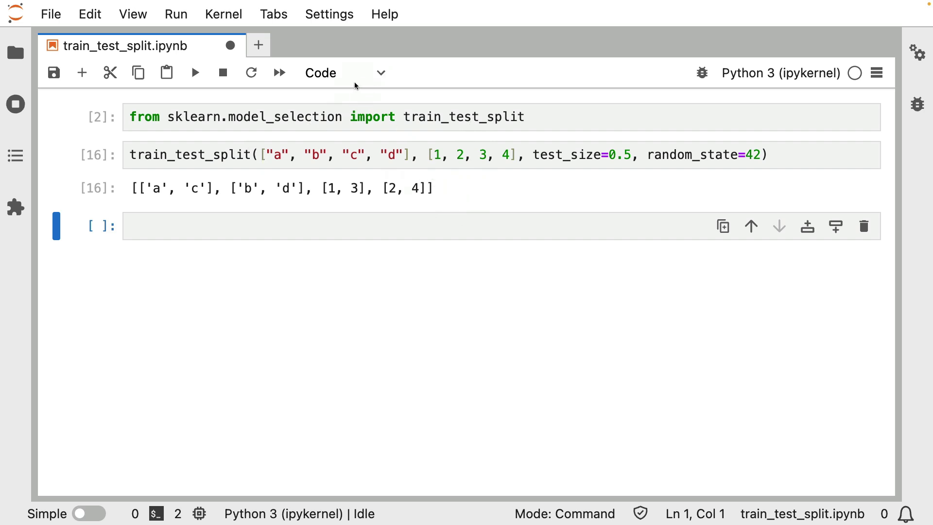
Arrow-label the letter list X and the number list y, and write X_train.
{"action": "mouse_move", "coordinate": [360, 96]}
{"action": "left_mouse_down"}
{"action": "mouse_move", "coordinate": [353, 145]}
{"action": "mouse_move", "coordinate": [360, 135]}
{"action": "left_mouse_up"}
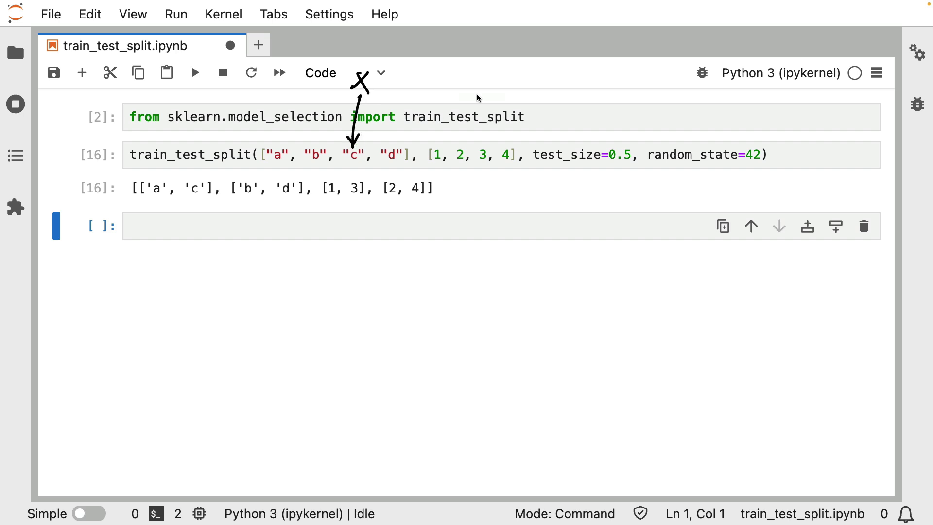
{"action": "mouse_move", "coordinate": [473, 62]}
{"action": "left_mouse_down"}
{"action": "mouse_move", "coordinate": [481, 144]}
{"action": "mouse_move", "coordinate": [488, 132]}
{"action": "left_mouse_up"}
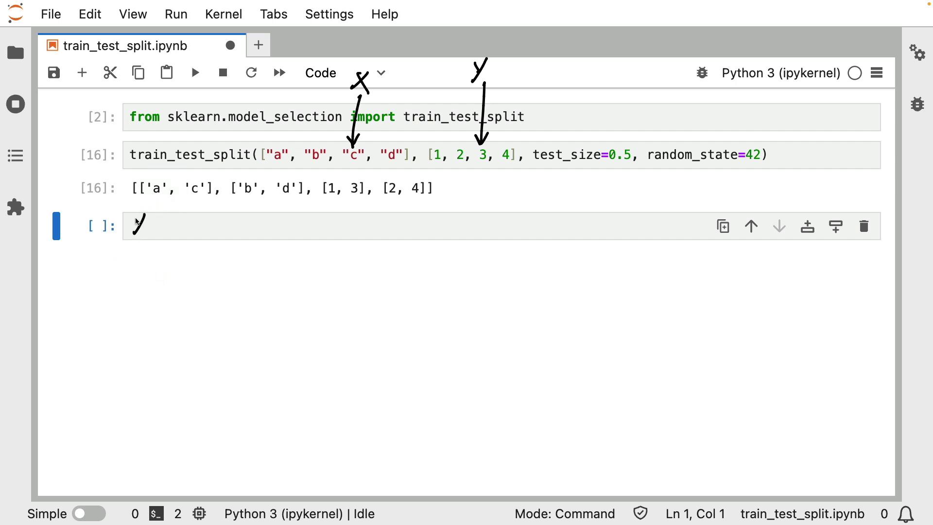
{"action": "mouse_move", "coordinate": [167, 211]}
{"action": "left_mouse_down"}
{"action": "mouse_move", "coordinate": [171, 232]}
{"action": "mouse_move", "coordinate": [186, 221]}
{"action": "mouse_move", "coordinate": [203, 232]}
{"action": "mouse_move", "coordinate": [193, 232]}
{"action": "left_mouse_up"}
{"action": "left_click_drag", "start_coordinate": [207, 221], "coordinate": [220, 231]}
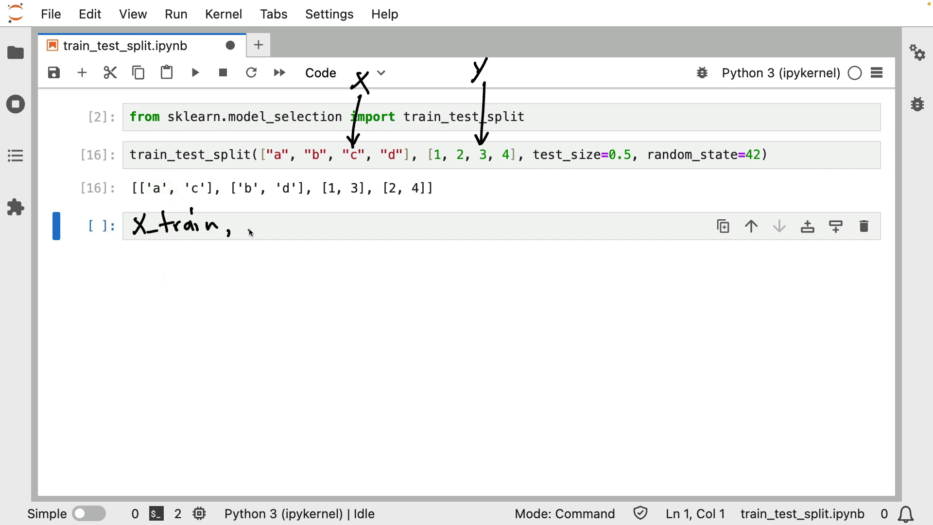
Handwrite X_test and y_train beside X_train and box the letter list.
{"action": "mouse_move", "coordinate": [280, 211]}
{"action": "left_mouse_down"}
{"action": "mouse_move", "coordinate": [282, 232]}
{"action": "mouse_move", "coordinate": [309, 220]}
{"action": "left_mouse_up"}
{"action": "left_click_drag", "start_coordinate": [315, 205], "coordinate": [314, 222]}
{"action": "left_click_drag", "start_coordinate": [250, 134], "coordinate": [411, 173]}
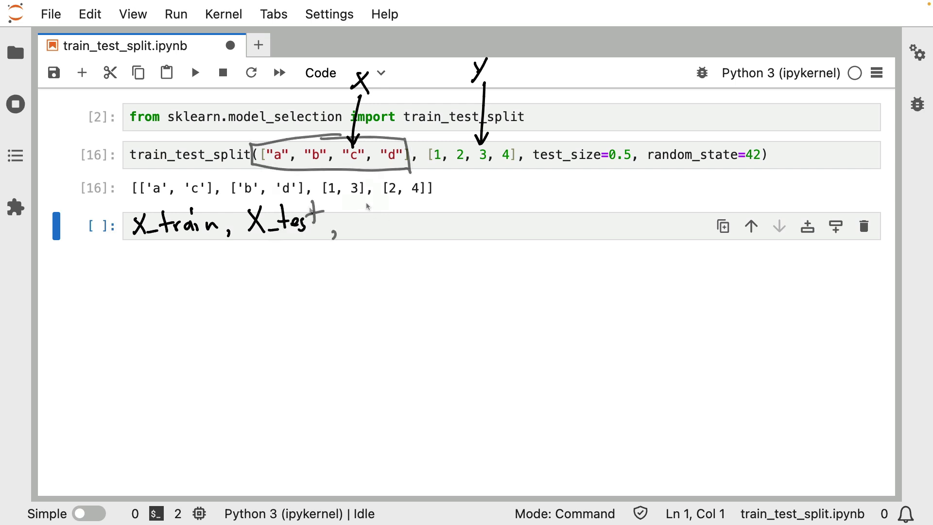
{"action": "mouse_move", "coordinate": [348, 136]}
{"action": "left_mouse_down"}
{"action": "mouse_move", "coordinate": [255, 139]}
{"action": "mouse_move", "coordinate": [291, 168]}
{"action": "mouse_move", "coordinate": [388, 166]}
{"action": "mouse_move", "coordinate": [409, 137]}
{"action": "mouse_move", "coordinate": [357, 138]}
{"action": "left_mouse_up"}
{"action": "mouse_move", "coordinate": [351, 215]}
{"action": "left_mouse_down"}
{"action": "mouse_move", "coordinate": [354, 235]}
{"action": "mouse_move", "coordinate": [379, 223]}
{"action": "left_mouse_up"}
{"action": "mouse_move", "coordinate": [384, 203]}
{"action": "left_mouse_down"}
{"action": "mouse_move", "coordinate": [383, 230]}
{"action": "mouse_move", "coordinate": [396, 214]}
{"action": "left_mouse_up"}
{"action": "left_click_drag", "start_coordinate": [395, 228], "coordinate": [425, 226]}
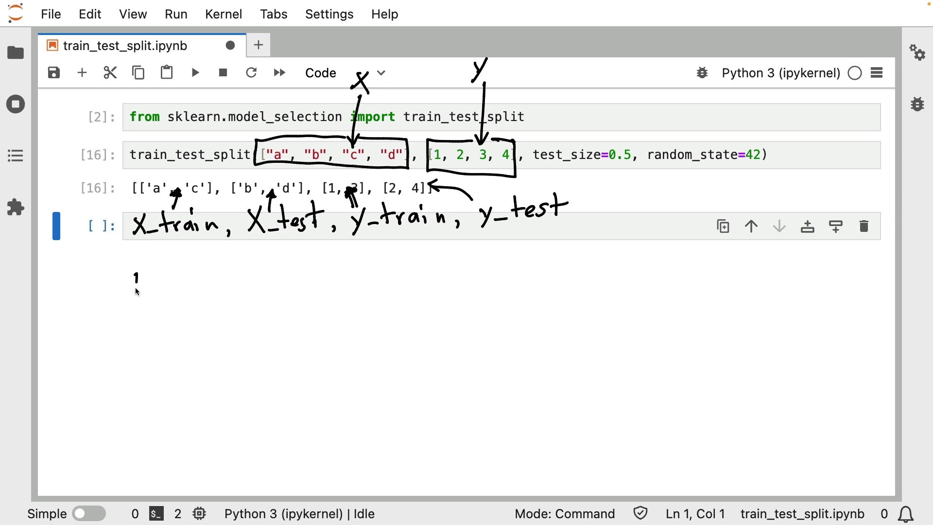
Sketch a large bracketed array labelled X, with arrows marking its rows.
{"action": "left_click_drag", "start_coordinate": [136, 290], "coordinate": [156, 449]}
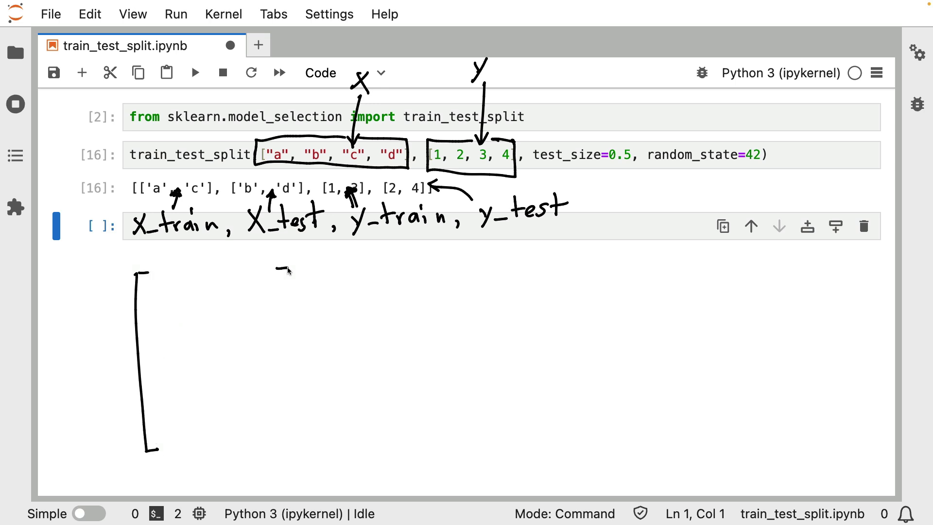
{"action": "left_click_drag", "start_coordinate": [276, 269], "coordinate": [276, 448]}
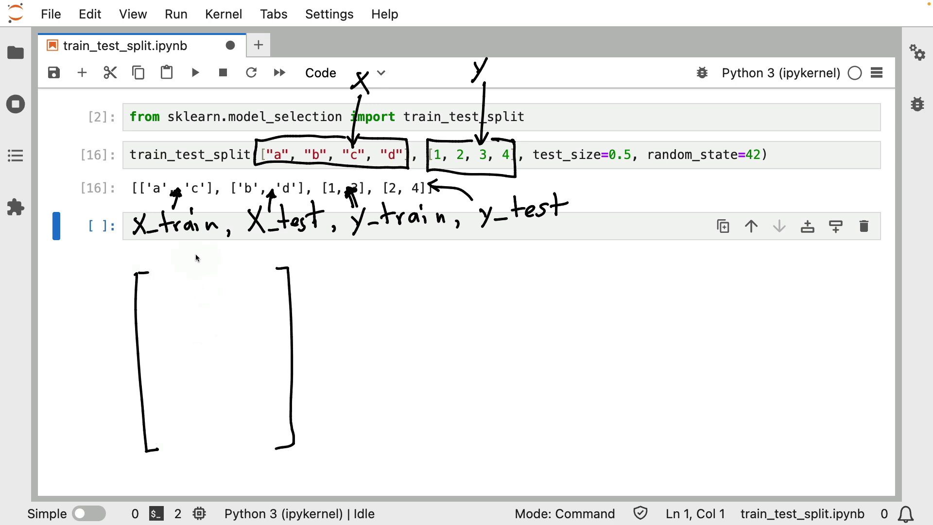
{"action": "left_click_drag", "start_coordinate": [196, 249], "coordinate": [211, 266]}
{"action": "left_click_drag", "start_coordinate": [212, 248], "coordinate": [196, 267]}
{"action": "mouse_move", "coordinate": [107, 191]}
{"action": "left_mouse_down"}
{"action": "mouse_move", "coordinate": [139, 188]}
{"action": "mouse_move", "coordinate": [131, 195]}
{"action": "left_mouse_up"}
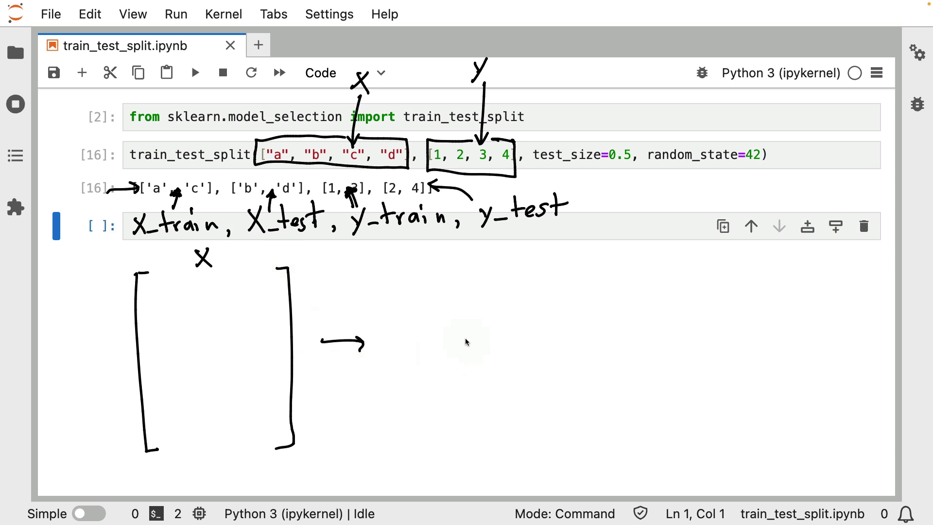
{"action": "left_click_drag", "start_coordinate": [111, 290], "coordinate": [123, 292]}
{"action": "left_click_drag", "start_coordinate": [114, 334], "coordinate": [124, 339]}
{"action": "left_click_drag", "start_coordinate": [134, 385], "coordinate": [131, 394]}
Draw two smaller bracket pairs and label them 'Xtrain' and 'X_test'.
{"action": "left_click_drag", "start_coordinate": [419, 287], "coordinate": [422, 388]}
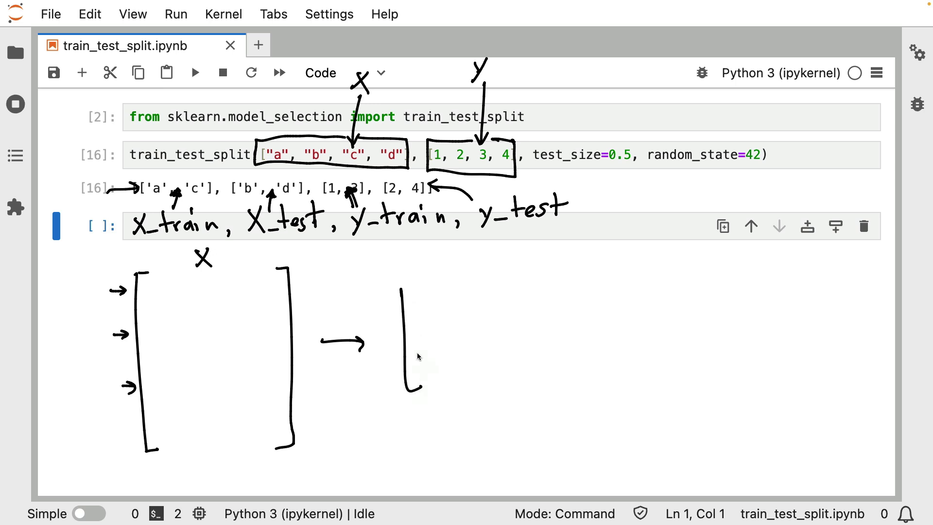
{"action": "left_click_drag", "start_coordinate": [494, 285], "coordinate": [498, 393]}
{"action": "left_click_drag", "start_coordinate": [610, 275], "coordinate": [622, 367]}
{"action": "left_click_drag", "start_coordinate": [669, 276], "coordinate": [676, 372]}
{"action": "left_click_drag", "start_coordinate": [421, 256], "coordinate": [440, 269]}
{"action": "mouse_move", "coordinate": [439, 255]}
{"action": "left_mouse_down"}
{"action": "mouse_move", "coordinate": [424, 272]}
{"action": "mouse_move", "coordinate": [454, 271]}
{"action": "mouse_move", "coordinate": [462, 261]}
{"action": "left_mouse_up"}
{"action": "left_click_drag", "start_coordinate": [466, 263], "coordinate": [500, 270]}
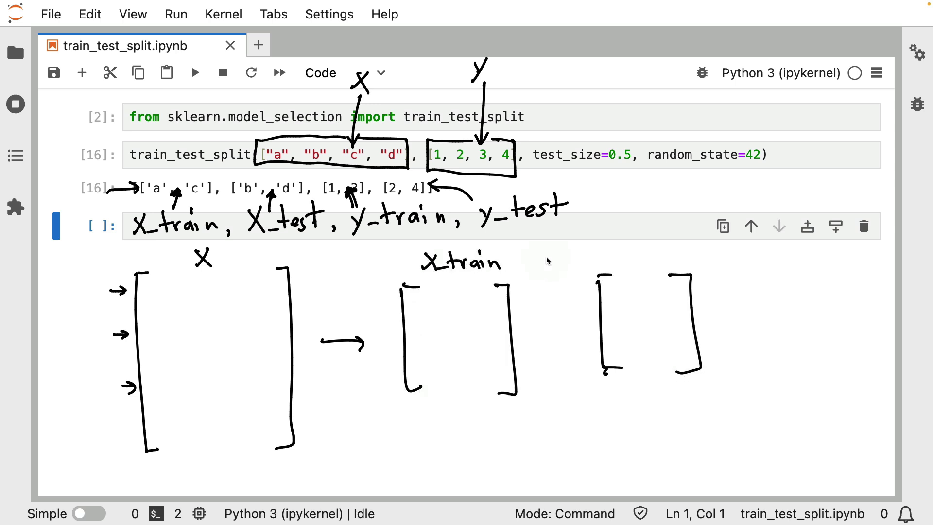
{"action": "left_click_drag", "start_coordinate": [628, 258], "coordinate": [643, 264]}
{"action": "left_click_drag", "start_coordinate": [635, 261], "coordinate": [661, 261]}
{"action": "mouse_move", "coordinate": [668, 255]}
{"action": "left_mouse_down"}
{"action": "mouse_move", "coordinate": [676, 261]}
{"action": "mouse_move", "coordinate": [705, 246]}
{"action": "left_mouse_up"}
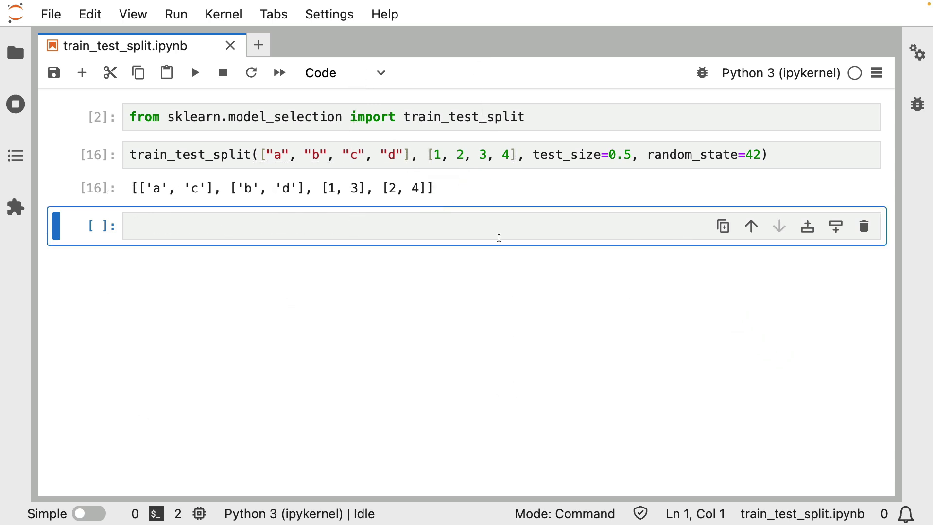
Start inserting the third list ["q", "w", "e", "r"] before test_size in the split call.
{"action": "left_click", "coordinate": [534, 155]}
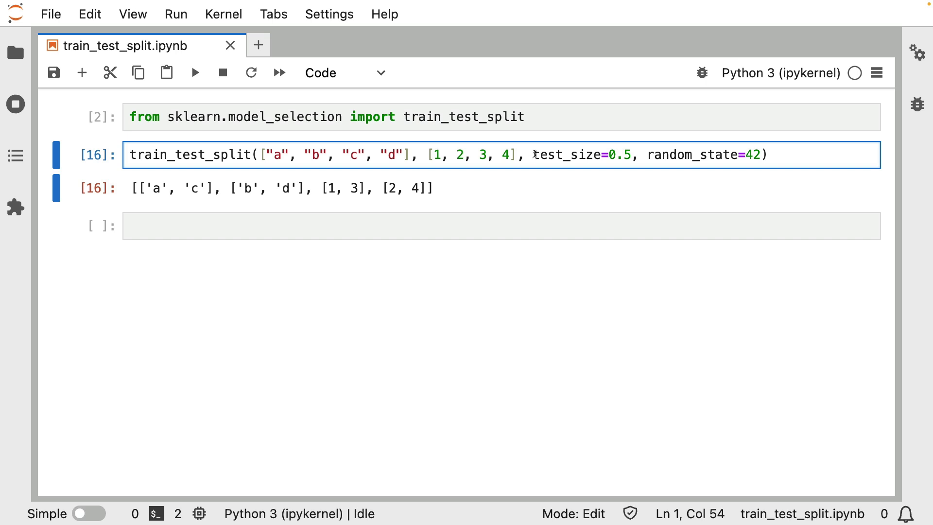
{"action": "type", "text": "[],"}
{"action": "key", "text": "Left"}
{"action": "key", "text": "Left"}
{"action": "key", "text": "Left"}
{"action": "type", "text": "\"a\", \""}
{"action": "key", "text": "BackSpace"}
{"action": "key", "text": "BackSpace"}
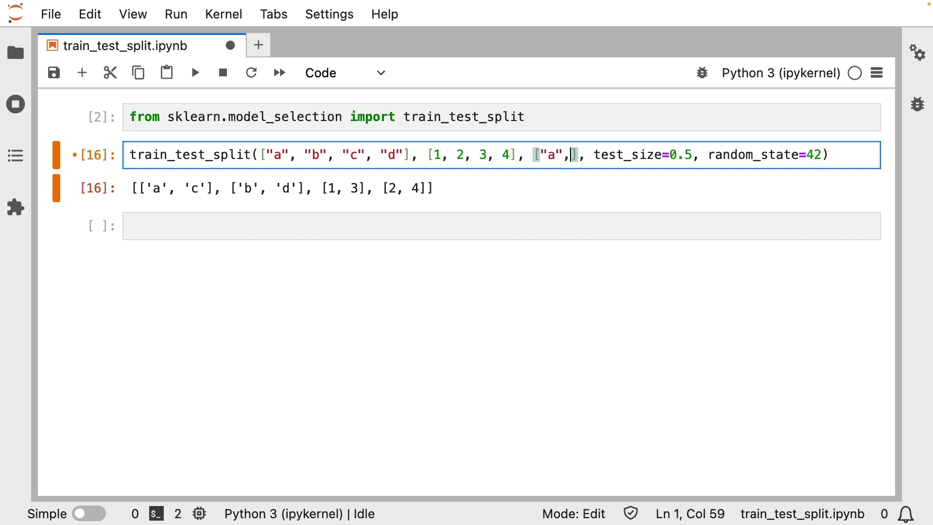
{"action": "key", "text": "BackSpace"}
{"action": "key", "text": "BackSpace"}
{"action": "key", "text": "BackSpace"}
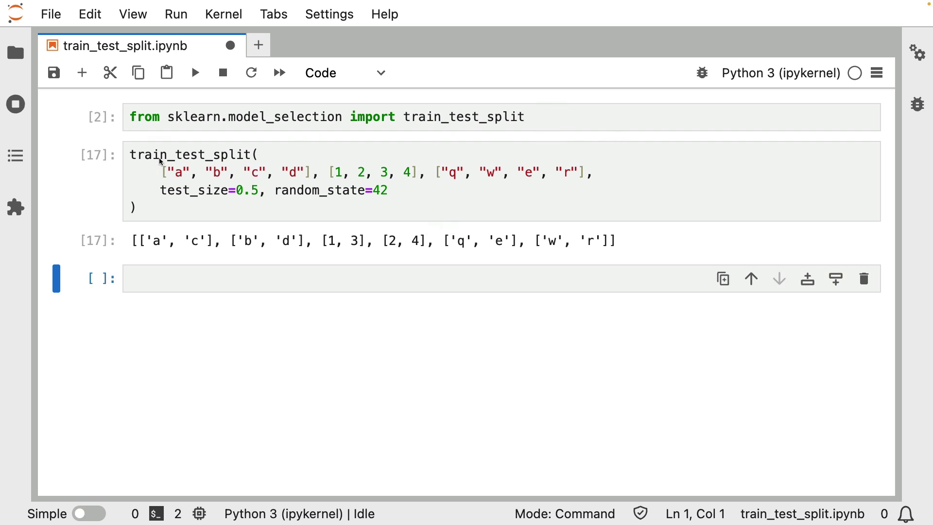
Outline the three input lists in ink and label them X, y and q.
{"action": "left_click_drag", "start_coordinate": [160, 160], "coordinate": [320, 159]}
{"action": "left_click_drag", "start_coordinate": [121, 164], "coordinate": [229, 166]}
{"action": "left_click_drag", "start_coordinate": [441, 180], "coordinate": [435, 155]}
{"action": "mouse_move", "coordinate": [298, 139]}
{"action": "left_mouse_down"}
{"action": "mouse_move", "coordinate": [283, 162]}
{"action": "mouse_move", "coordinate": [301, 160]}
{"action": "left_mouse_up"}
{"action": "left_click_drag", "start_coordinate": [364, 145], "coordinate": [372, 155]}
{"action": "left_click_drag", "start_coordinate": [379, 143], "coordinate": [364, 171]}
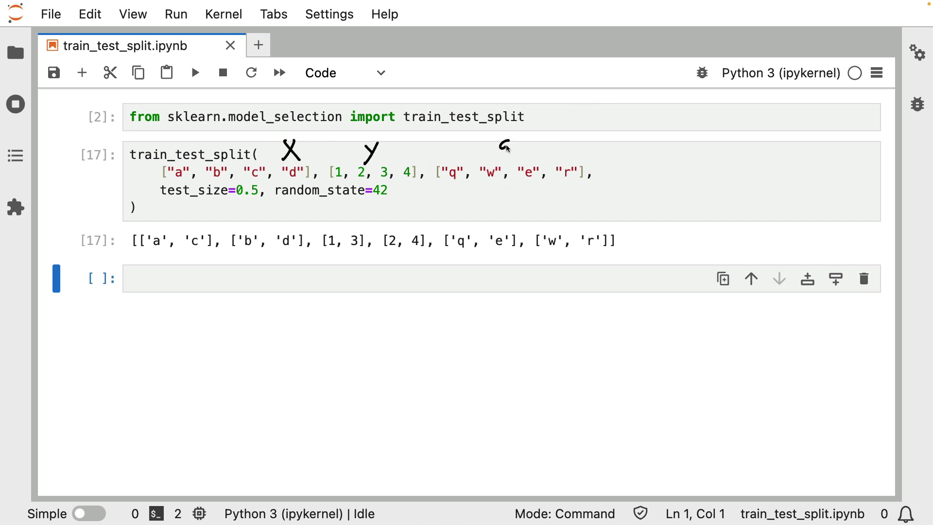
{"action": "left_click_drag", "start_coordinate": [507, 148], "coordinate": [503, 160]}
Draw arrows to outputs ['a','c'], ['b','d'] labelled X and [1,3], [2,4] labelled y.
{"action": "left_click_drag", "start_coordinate": [172, 280], "coordinate": [175, 254]}
{"action": "left_click_drag", "start_coordinate": [169, 262], "coordinate": [181, 261]}
{"action": "left_click_drag", "start_coordinate": [262, 265], "coordinate": [275, 265]}
{"action": "mouse_move", "coordinate": [226, 313]}
{"action": "left_mouse_down"}
{"action": "mouse_move", "coordinate": [213, 333]}
{"action": "mouse_move", "coordinate": [232, 331]}
{"action": "left_mouse_up"}
{"action": "left_click_drag", "start_coordinate": [351, 259], "coordinate": [351, 250]}
{"action": "left_click_drag", "start_coordinate": [343, 261], "coordinate": [415, 257]}
{"action": "left_click_drag", "start_coordinate": [373, 315], "coordinate": [377, 336]}
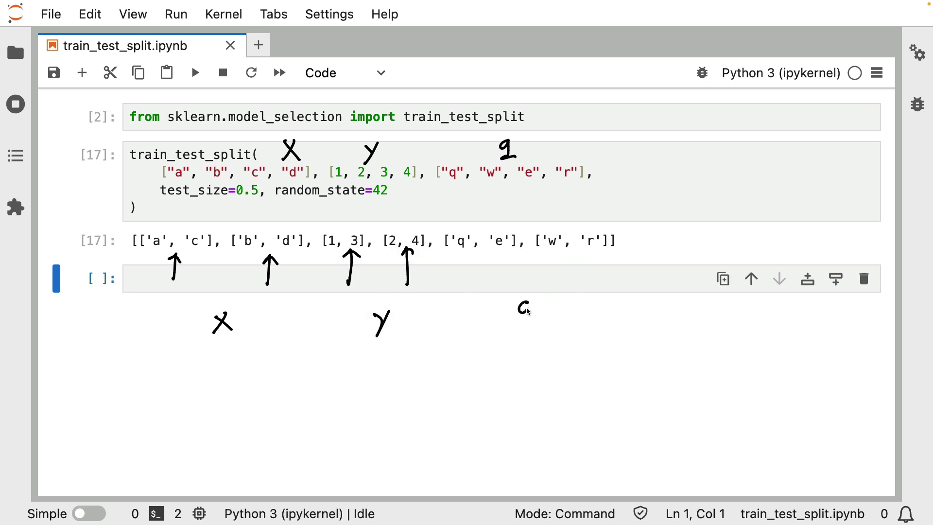
Label the third list's outputs and point arrows at ['q','e'] and ['w','r'].
{"action": "left_click_drag", "start_coordinate": [528, 309], "coordinate": [526, 328]}
{"action": "left_click_drag", "start_coordinate": [520, 325], "coordinate": [540, 325]}
{"action": "mouse_move", "coordinate": [484, 285]}
{"action": "left_mouse_down"}
{"action": "mouse_move", "coordinate": [483, 253]}
{"action": "mouse_move", "coordinate": [491, 259]}
{"action": "left_mouse_up"}
{"action": "mouse_move", "coordinate": [580, 290]}
{"action": "left_mouse_down"}
{"action": "mouse_move", "coordinate": [579, 257]}
{"action": "mouse_move", "coordinate": [588, 262]}
{"action": "left_mouse_up"}
Circle 'a', 1 and 'q' in both the code and the output lists.
{"action": "left_click_drag", "start_coordinate": [166, 231], "coordinate": [163, 232]}
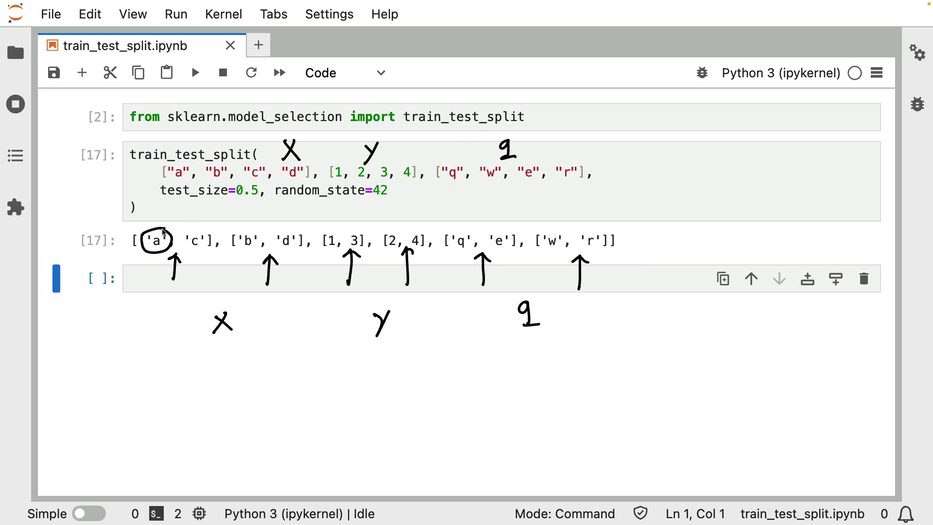
{"action": "left_click_drag", "start_coordinate": [186, 170], "coordinate": [179, 162]}
{"action": "left_click_drag", "start_coordinate": [335, 235], "coordinate": [344, 237]}
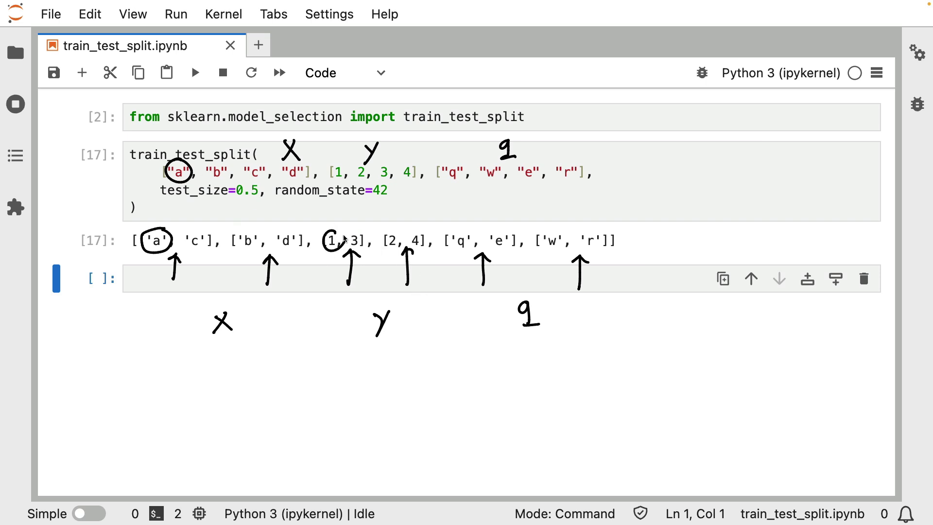
{"action": "left_click_drag", "start_coordinate": [341, 163], "coordinate": [347, 173]}
{"action": "mouse_move", "coordinate": [467, 227]}
{"action": "left_mouse_down"}
{"action": "mouse_move", "coordinate": [481, 254]}
{"action": "mouse_move", "coordinate": [477, 229]}
{"action": "left_mouse_up"}
{"action": "left_click_drag", "start_coordinate": [446, 162], "coordinate": [458, 159]}
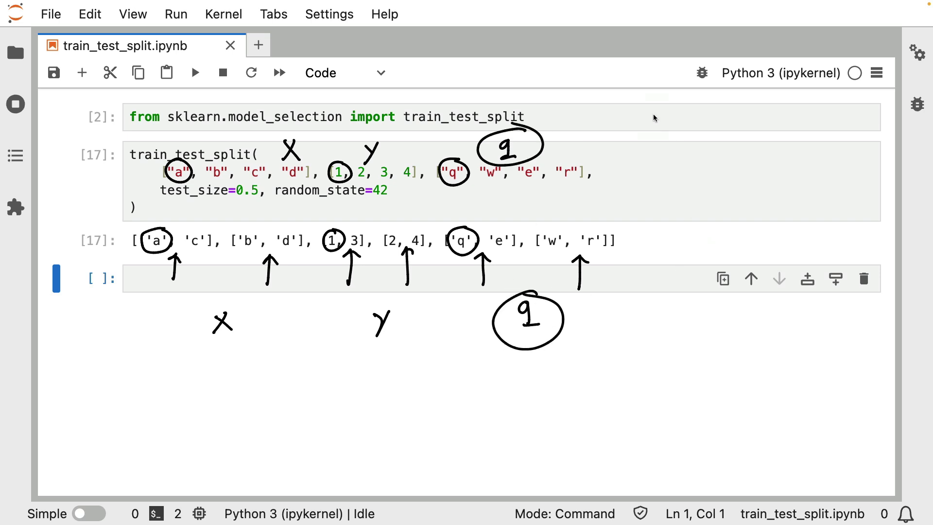
Handwrite "X , y , ...." to the right of the code cell.
{"action": "left_click_drag", "start_coordinate": [684, 149], "coordinate": [668, 173]}
{"action": "mouse_move", "coordinate": [668, 151]}
{"action": "left_mouse_down"}
{"action": "mouse_move", "coordinate": [701, 177]}
{"action": "mouse_move", "coordinate": [726, 172]}
{"action": "left_mouse_up"}
{"action": "mouse_move", "coordinate": [736, 155]}
{"action": "left_mouse_down"}
{"action": "mouse_move", "coordinate": [718, 183]}
{"action": "mouse_move", "coordinate": [773, 167]}
{"action": "left_mouse_up"}
{"action": "left_click_drag", "start_coordinate": [778, 166], "coordinate": [789, 166]}
{"action": "left_click_drag", "start_coordinate": [794, 167], "coordinate": [797, 167]}
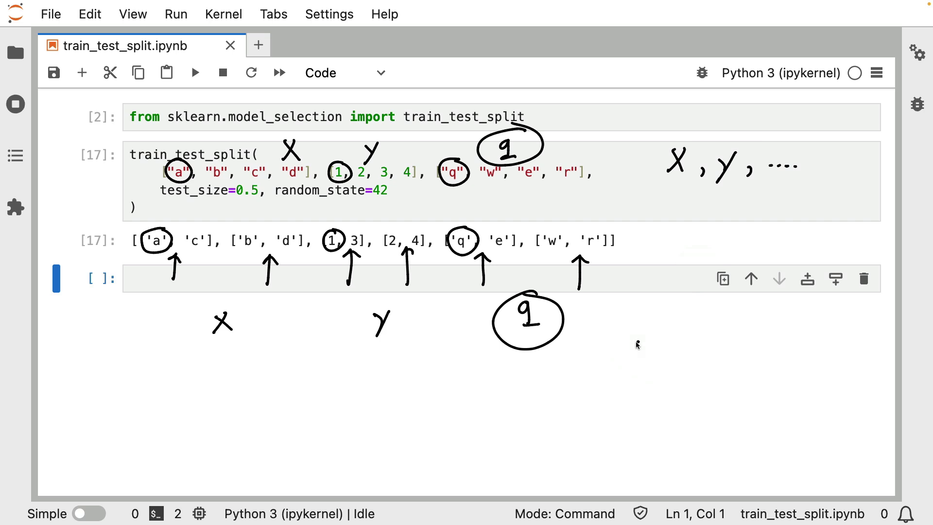
Handwrite "sample_weights" with "recency" and "amount" beneath it, plus an arrow down to it.
{"action": "mouse_move", "coordinate": [639, 342]}
{"action": "left_mouse_down"}
{"action": "mouse_move", "coordinate": [626, 355]}
{"action": "mouse_move", "coordinate": [828, 343]}
{"action": "left_mouse_up"}
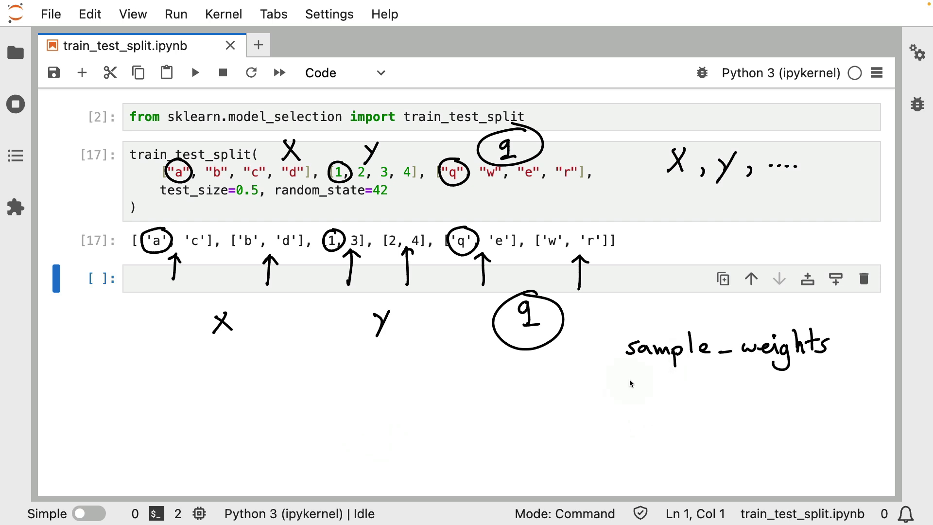
{"action": "left_click_drag", "start_coordinate": [691, 394], "coordinate": [758, 394]}
{"action": "left_click_drag", "start_coordinate": [769, 385], "coordinate": [781, 385]}
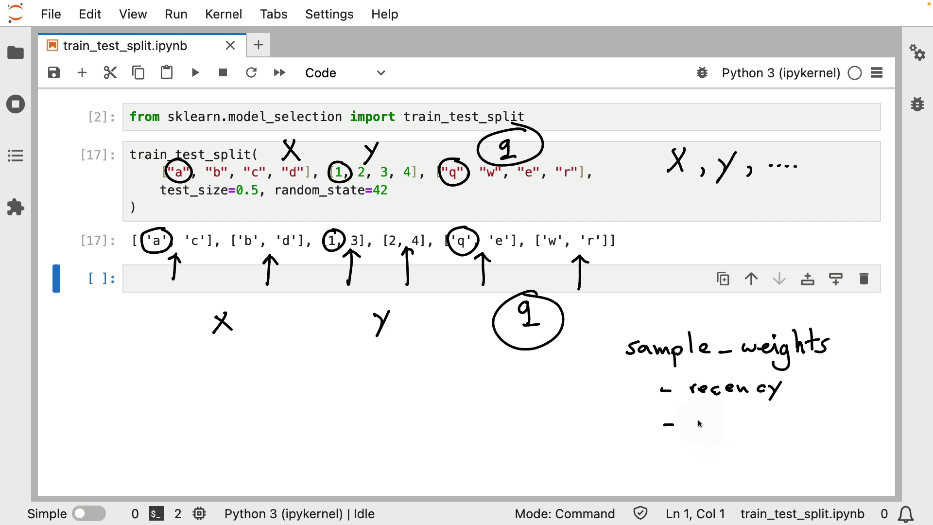
{"action": "left_click_drag", "start_coordinate": [704, 421], "coordinate": [774, 437]}
{"action": "mouse_move", "coordinate": [780, 411]}
{"action": "left_mouse_down"}
{"action": "mouse_move", "coordinate": [780, 438]}
{"action": "mouse_move", "coordinate": [793, 420]}
{"action": "left_mouse_up"}
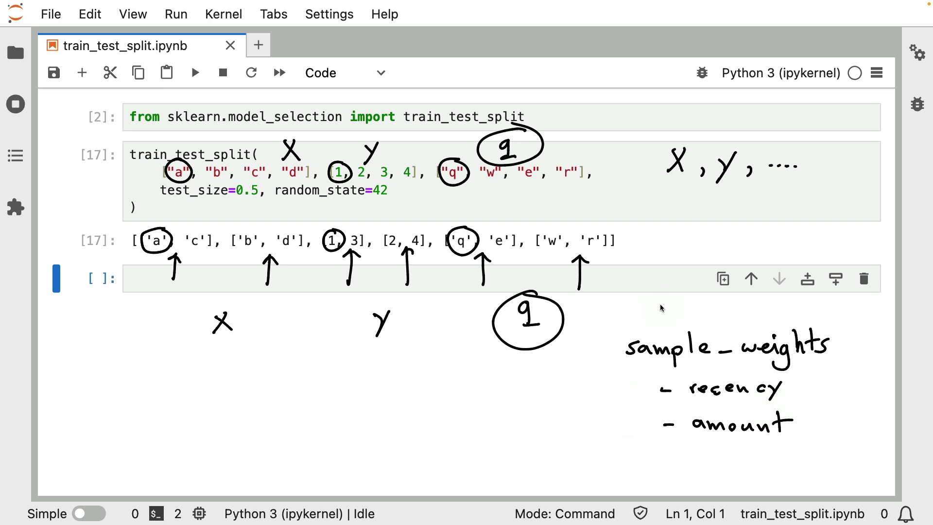
{"action": "mouse_move", "coordinate": [659, 311]}
{"action": "left_mouse_down"}
{"action": "mouse_move", "coordinate": [663, 333]}
{"action": "mouse_move", "coordinate": [672, 325]}
{"action": "left_mouse_up"}
Draw arrows from circled "a", 1 and "q" in the code to their outputs.
{"action": "left_click_drag", "start_coordinate": [177, 180], "coordinate": [161, 227]}
{"action": "mouse_move", "coordinate": [337, 180]}
{"action": "left_mouse_down"}
{"action": "mouse_move", "coordinate": [336, 218]}
{"action": "mouse_move", "coordinate": [342, 208]}
{"action": "left_mouse_up"}
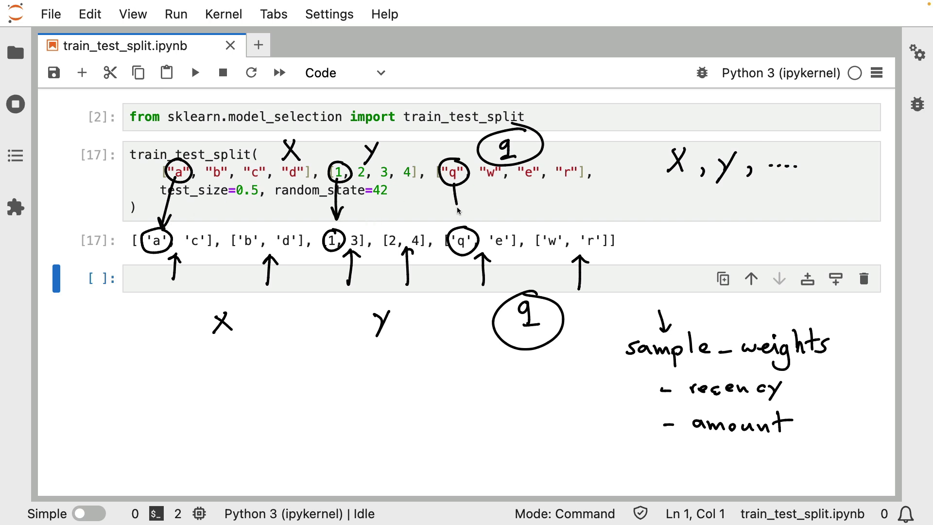
{"action": "mouse_move", "coordinate": [455, 188]}
{"action": "left_mouse_down"}
{"action": "mouse_move", "coordinate": [458, 223]}
{"action": "mouse_move", "coordinate": [465, 210]}
{"action": "left_mouse_up"}
Handwrite "train_test_split(xarrays)" below the annotations.
{"action": "mouse_move", "coordinate": [167, 389]}
{"action": "left_mouse_down"}
{"action": "mouse_move", "coordinate": [169, 416]}
{"action": "mouse_move", "coordinate": [182, 400]}
{"action": "left_mouse_up"}
{"action": "mouse_move", "coordinate": [176, 414]}
{"action": "left_mouse_down"}
{"action": "mouse_move", "coordinate": [189, 402]}
{"action": "mouse_move", "coordinate": [203, 415]}
{"action": "left_mouse_up"}
{"action": "left_click_drag", "start_coordinate": [326, 408], "coordinate": [336, 426]}
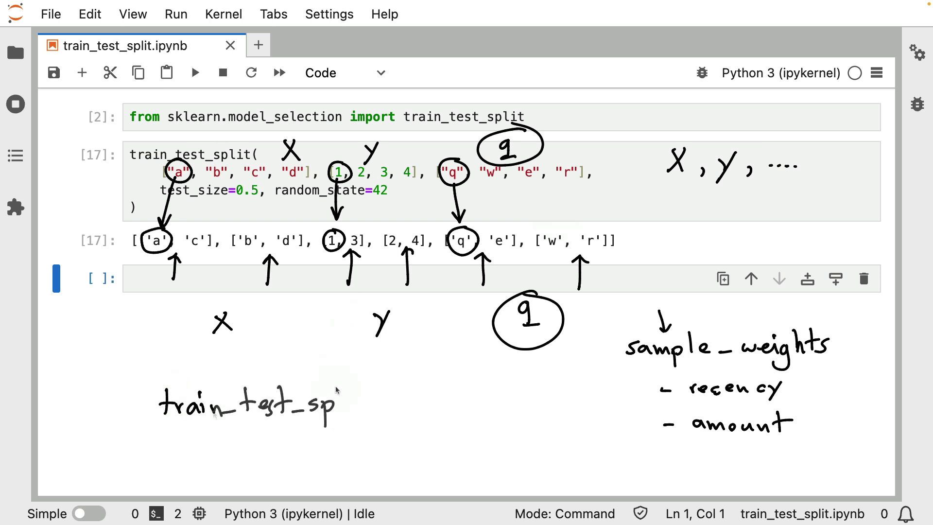
{"action": "mouse_move", "coordinate": [343, 391]}
{"action": "left_mouse_down"}
{"action": "mouse_move", "coordinate": [348, 414]}
{"action": "mouse_move", "coordinate": [365, 412]}
{"action": "mouse_move", "coordinate": [371, 398]}
{"action": "mouse_move", "coordinate": [380, 415]}
{"action": "mouse_move", "coordinate": [450, 396]}
{"action": "left_mouse_up"}
{"action": "left_click_drag", "start_coordinate": [463, 398], "coordinate": [472, 417]}
{"action": "left_click_drag", "start_coordinate": [490, 393], "coordinate": [481, 413]}
Close the parenthesis and add X and y arrows feeding into xarrays.
{"action": "left_click_drag", "start_coordinate": [500, 379], "coordinate": [505, 415]}
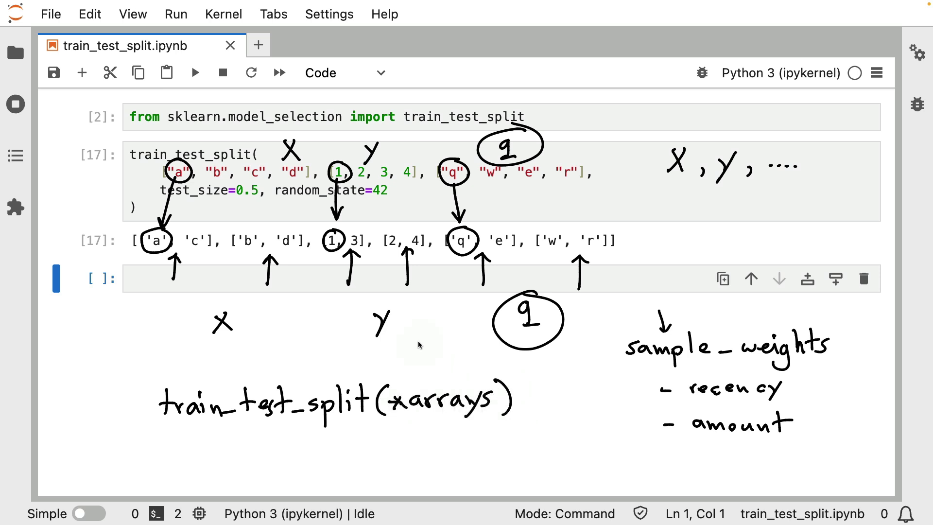
{"action": "left_click_drag", "start_coordinate": [403, 340], "coordinate": [414, 360]}
{"action": "mouse_move", "coordinate": [413, 340]}
{"action": "left_mouse_down"}
{"action": "mouse_move", "coordinate": [402, 360]}
{"action": "mouse_move", "coordinate": [409, 388]}
{"action": "left_mouse_up"}
{"action": "left_click_drag", "start_coordinate": [401, 377], "coordinate": [414, 378]}
{"action": "left_click_drag", "start_coordinate": [440, 347], "coordinate": [445, 358]}
{"action": "mouse_move", "coordinate": [452, 345]}
{"action": "left_mouse_down"}
{"action": "mouse_move", "coordinate": [441, 368]}
{"action": "mouse_move", "coordinate": [444, 385]}
{"action": "mouse_move", "coordinate": [450, 378]}
{"action": "left_mouse_up"}
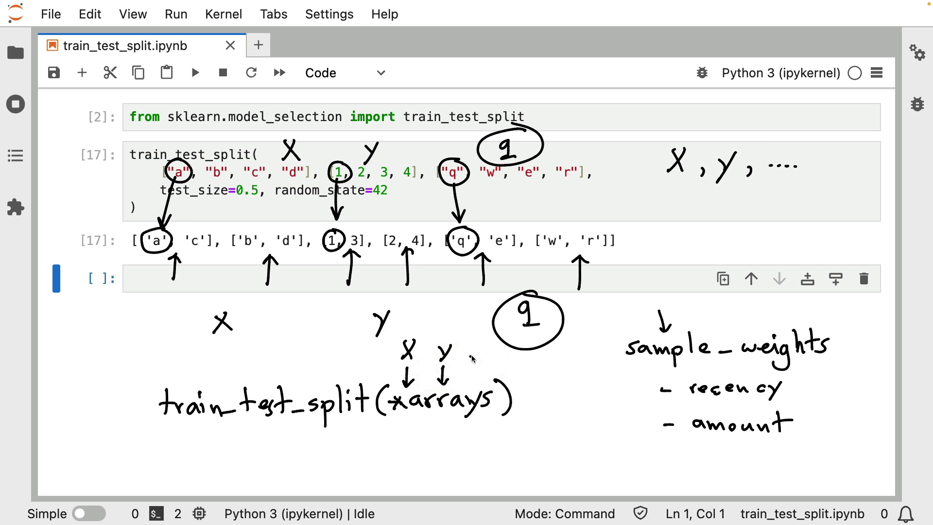
Add dots for further arrays, point an arrow at sample_weights, and underline xarrays.
{"action": "left_click", "coordinate": [472, 358]}
{"action": "left_click", "coordinate": [482, 357]}
{"action": "left_click", "coordinate": [492, 358]}
{"action": "left_click", "coordinate": [502, 357]}
{"action": "mouse_move", "coordinate": [587, 369]}
{"action": "left_mouse_down"}
{"action": "mouse_move", "coordinate": [618, 359]}
{"action": "mouse_move", "coordinate": [611, 367]}
{"action": "left_mouse_up"}
{"action": "left_click_drag", "start_coordinate": [392, 420], "coordinate": [494, 416]}
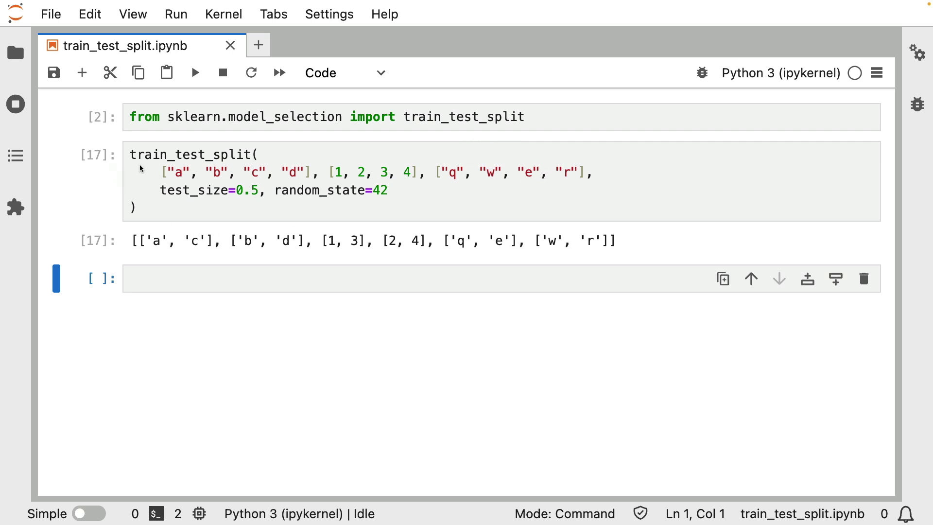
Circle the input arrays ["a","b","c","d"], [1,2,3,4] and ["q","w","e","r"].
{"action": "left_click_drag", "start_coordinate": [173, 163], "coordinate": [186, 148]}
{"action": "left_click_drag", "start_coordinate": [345, 155], "coordinate": [337, 156]}
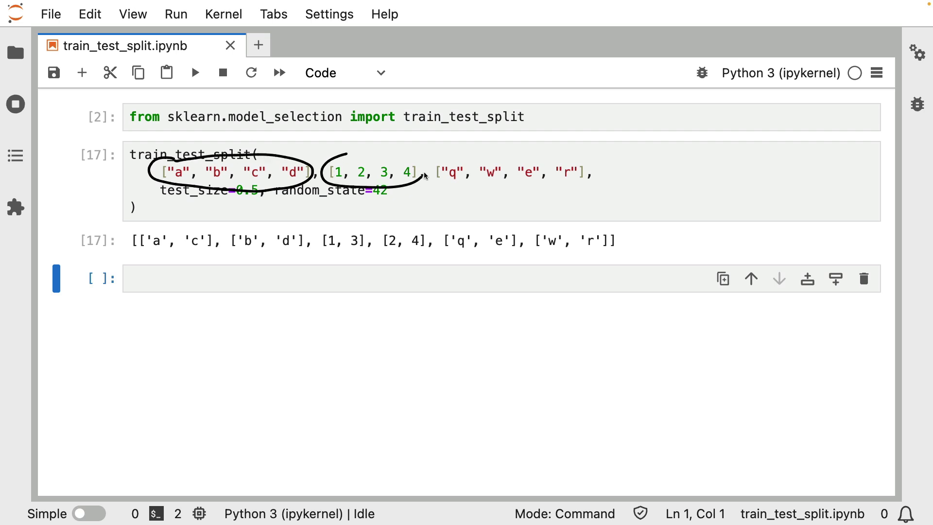
{"action": "left_click_drag", "start_coordinate": [437, 162], "coordinate": [450, 156]}
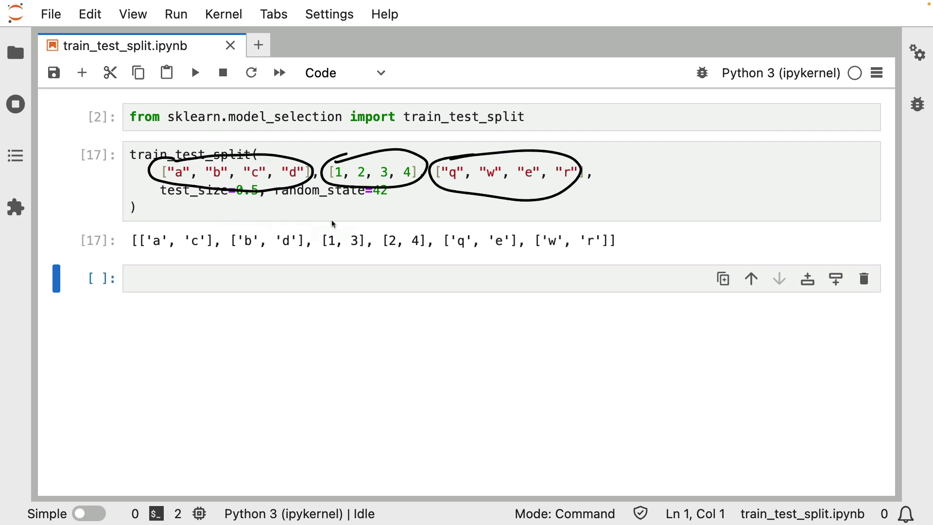
Label the six output lists train, test, train, test, train, test.
{"action": "mouse_move", "coordinate": [147, 255]}
{"action": "left_mouse_down"}
{"action": "mouse_move", "coordinate": [149, 275]}
{"action": "mouse_move", "coordinate": [174, 263]}
{"action": "mouse_move", "coordinate": [196, 272]}
{"action": "left_mouse_up"}
{"action": "mouse_move", "coordinate": [248, 255]}
{"action": "left_mouse_down"}
{"action": "mouse_move", "coordinate": [246, 272]}
{"action": "mouse_move", "coordinate": [282, 274]}
{"action": "left_mouse_up"}
{"action": "left_click_drag", "start_coordinate": [276, 267], "coordinate": [331, 271]}
{"action": "left_click_drag", "start_coordinate": [327, 261], "coordinate": [358, 261]}
{"action": "mouse_move", "coordinate": [359, 262]}
{"action": "left_mouse_down"}
{"action": "mouse_move", "coordinate": [361, 270]}
{"action": "mouse_move", "coordinate": [408, 271]}
{"action": "left_mouse_up"}
{"action": "left_click_drag", "start_coordinate": [403, 263], "coordinate": [445, 273]}
{"action": "left_click_drag", "start_coordinate": [438, 260], "coordinate": [522, 267]}
{"action": "mouse_move", "coordinate": [578, 262]}
{"action": "left_mouse_down"}
{"action": "mouse_move", "coordinate": [594, 269]}
{"action": "mouse_move", "coordinate": [568, 271]}
{"action": "left_mouse_up"}
{"action": "left_click_drag", "start_coordinate": [598, 250], "coordinate": [610, 260]}
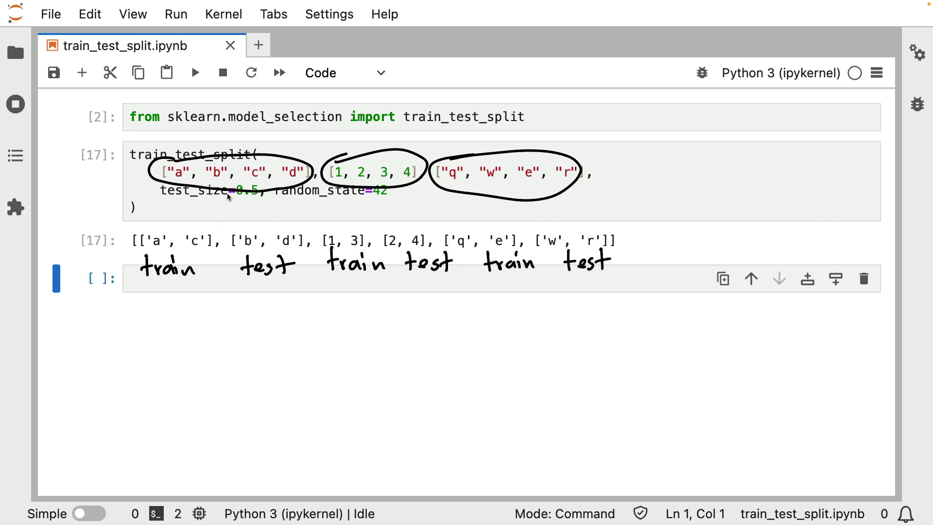
Draw arrows linking the letters array to its train and test outputs.
{"action": "left_click_drag", "start_coordinate": [230, 190], "coordinate": [219, 225]}
{"action": "left_click_drag", "start_coordinate": [212, 213], "coordinate": [226, 212]}
{"action": "mouse_move", "coordinate": [162, 313]}
{"action": "left_mouse_down"}
{"action": "mouse_move", "coordinate": [161, 292]}
{"action": "mouse_move", "coordinate": [170, 300]}
{"action": "left_mouse_up"}
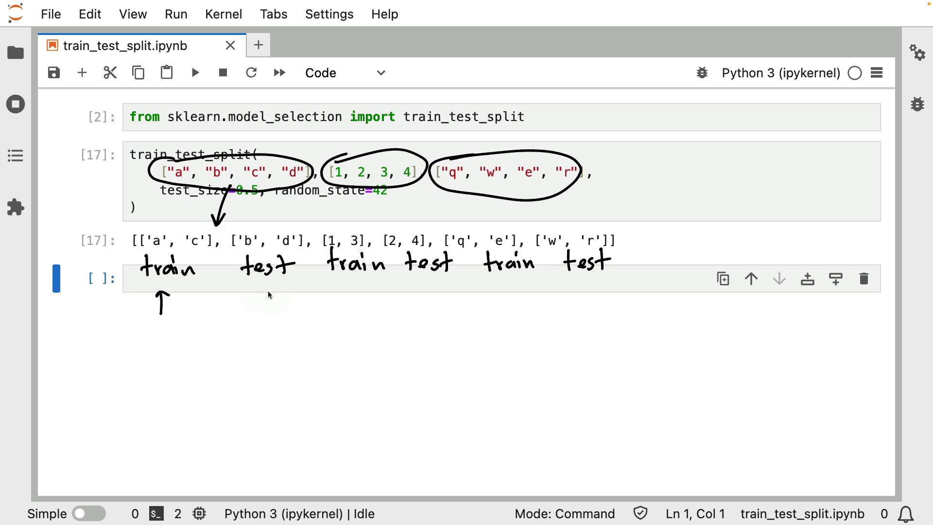
{"action": "mouse_move", "coordinate": [267, 311]}
{"action": "left_mouse_down"}
{"action": "mouse_move", "coordinate": [262, 297]}
{"action": "mouse_move", "coordinate": [278, 294]}
{"action": "left_mouse_up"}
Draw arrows linking the numbers array and the q, w, e, r array to their outputs.
{"action": "left_click_drag", "start_coordinate": [386, 194], "coordinate": [388, 227]}
{"action": "left_click_drag", "start_coordinate": [382, 214], "coordinate": [395, 214]}
{"action": "mouse_move", "coordinate": [357, 319]}
{"action": "left_mouse_down"}
{"action": "mouse_move", "coordinate": [358, 284]}
{"action": "mouse_move", "coordinate": [370, 290]}
{"action": "left_mouse_up"}
{"action": "left_click_drag", "start_coordinate": [427, 327], "coordinate": [427, 290]}
{"action": "left_click_drag", "start_coordinate": [420, 302], "coordinate": [438, 294]}
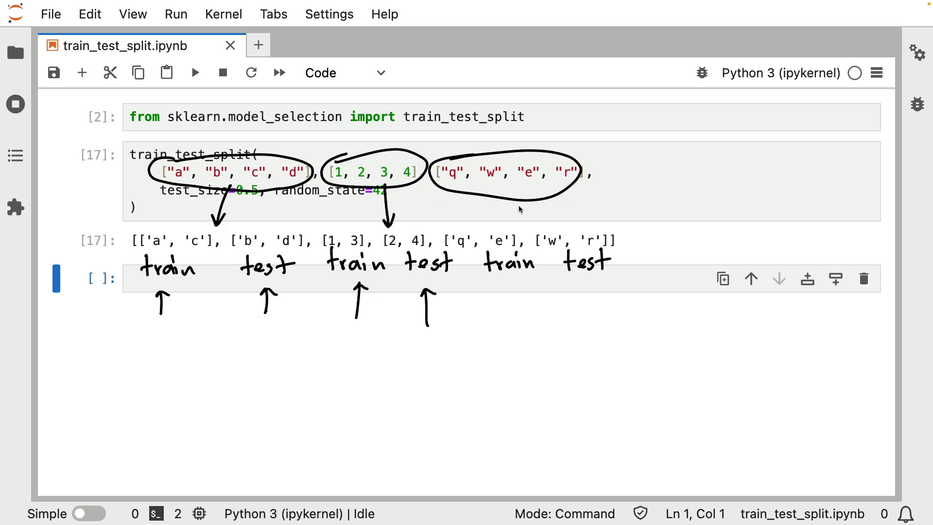
{"action": "mouse_move", "coordinate": [525, 203]}
{"action": "left_mouse_down"}
{"action": "mouse_move", "coordinate": [527, 226]}
{"action": "mouse_move", "coordinate": [535, 218]}
{"action": "left_mouse_up"}
{"action": "left_click_drag", "start_coordinate": [505, 313], "coordinate": [509, 284]}
{"action": "left_click_drag", "start_coordinate": [501, 295], "coordinate": [514, 294]}
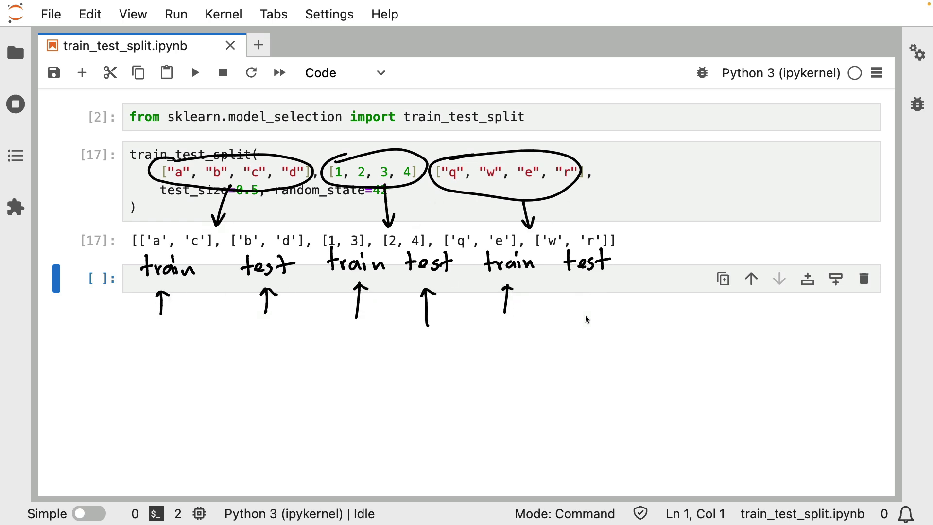